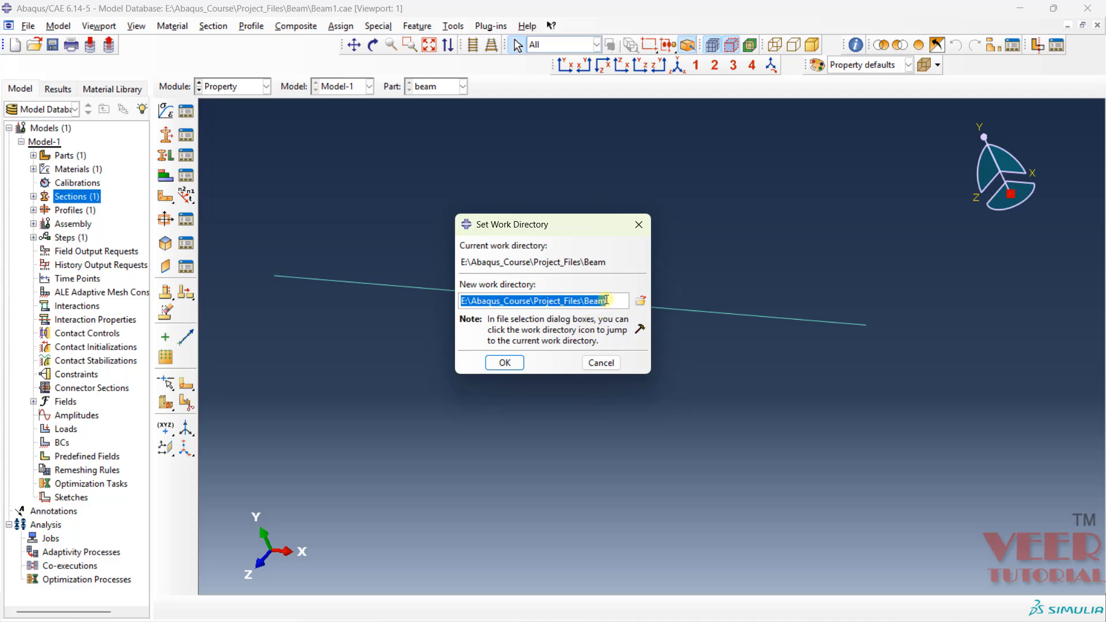
# - Confirm the work directory E:\Abaqus_Course\Project_Files\Beam and create a dependent instance of the beam part in the Assembly module
pyautogui.click(504, 362)
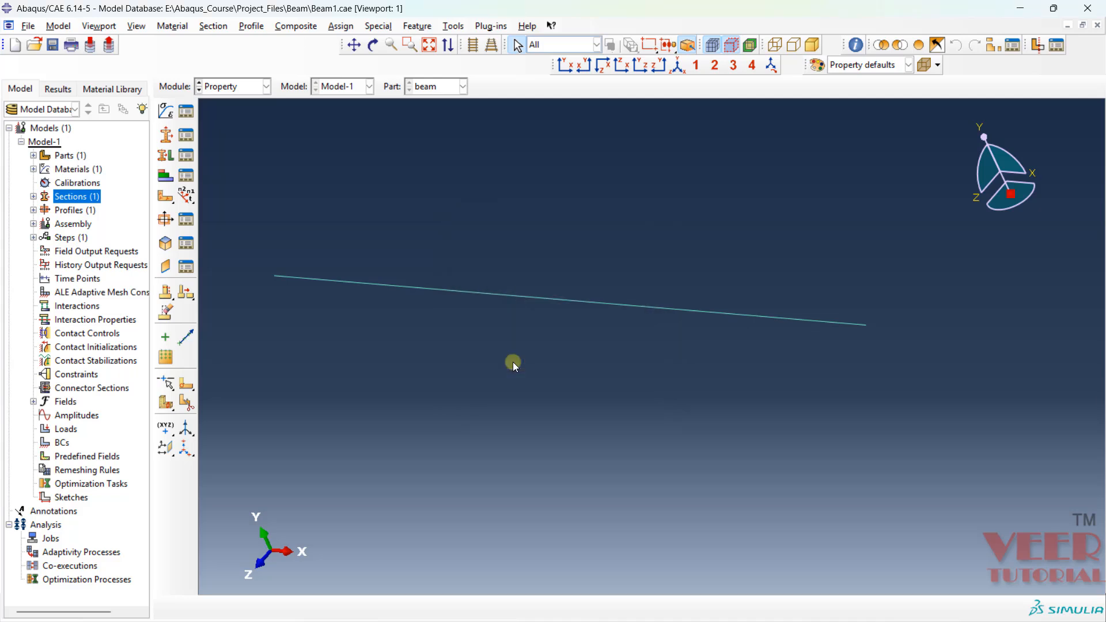
pyautogui.click(241, 87)
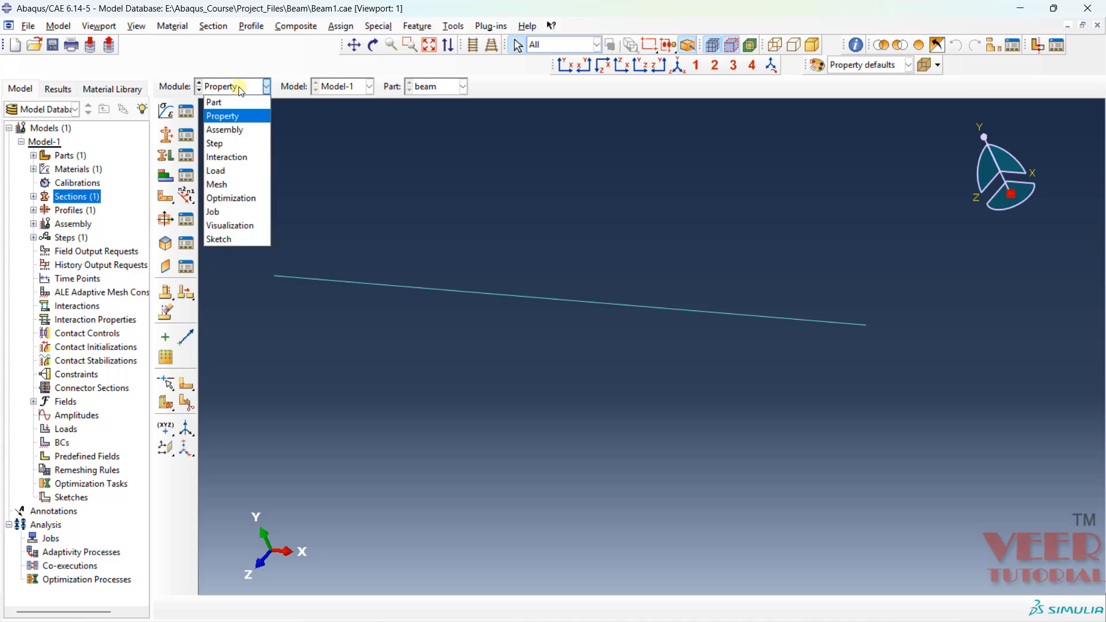
pyautogui.click(236, 130)
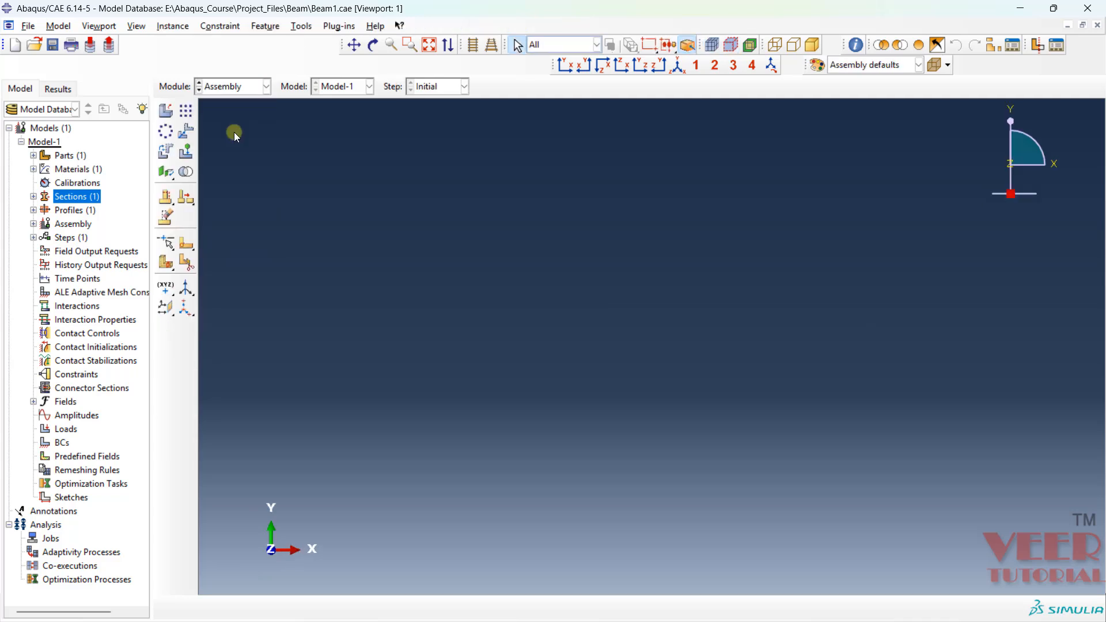
pyautogui.click(167, 113)
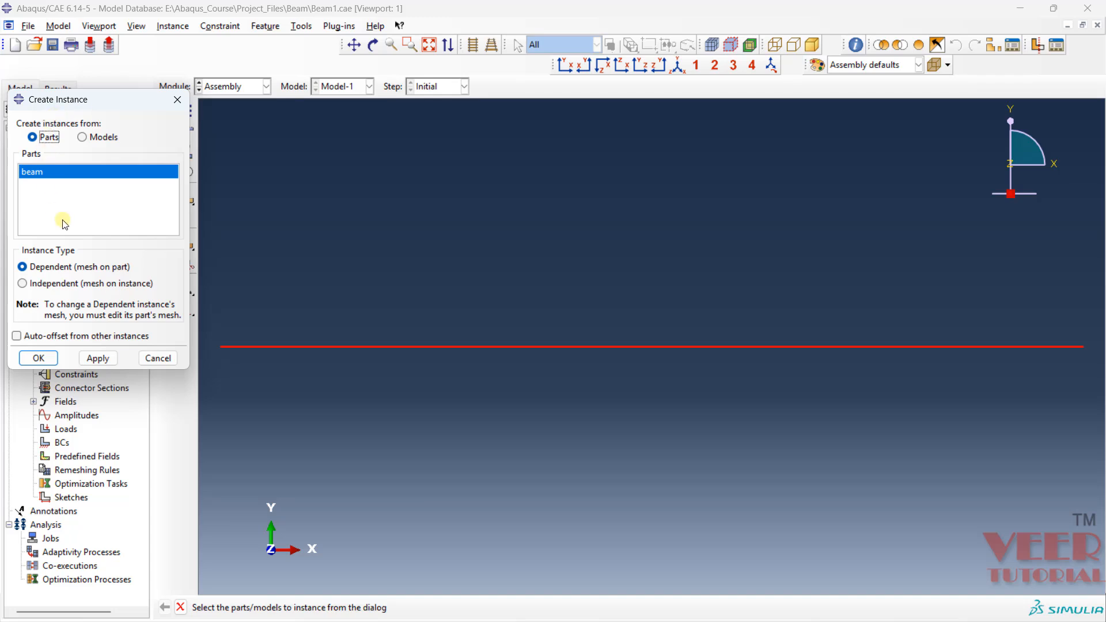
pyautogui.click(50, 175)
pyautogui.click(41, 358)
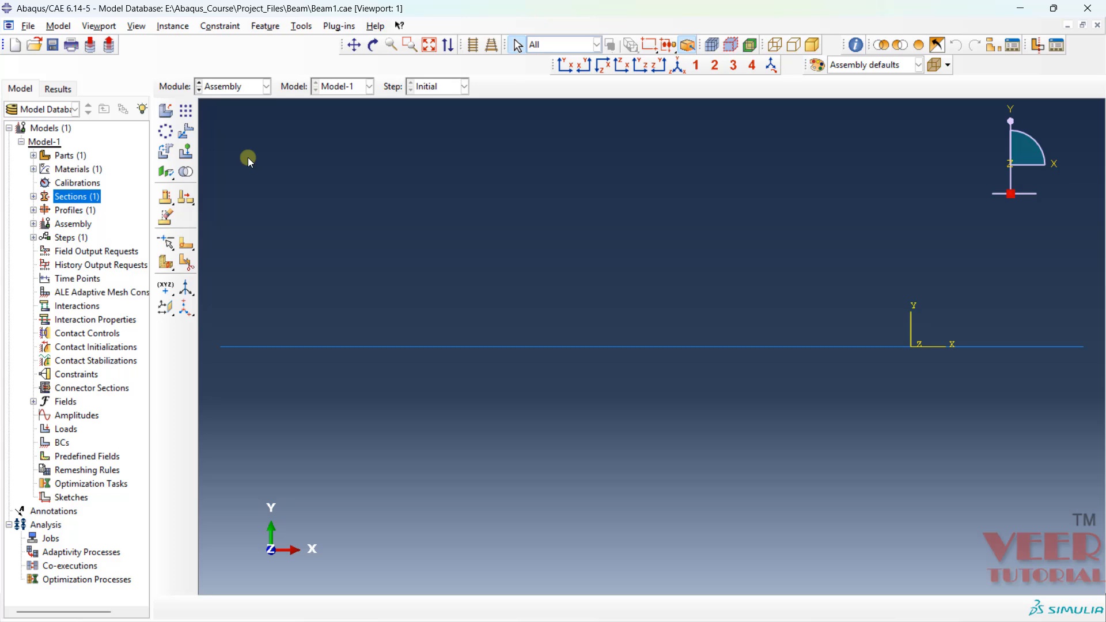
# - Switch to the Step module and expand the Initial step under Steps in the model tree
pyautogui.click(249, 88)
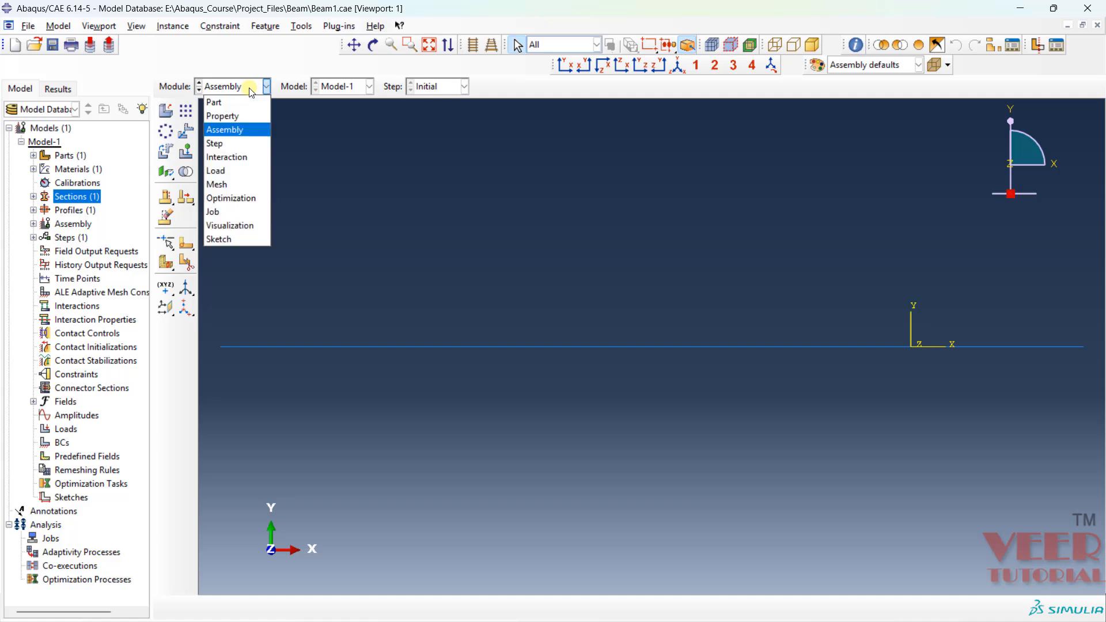
pyautogui.click(222, 144)
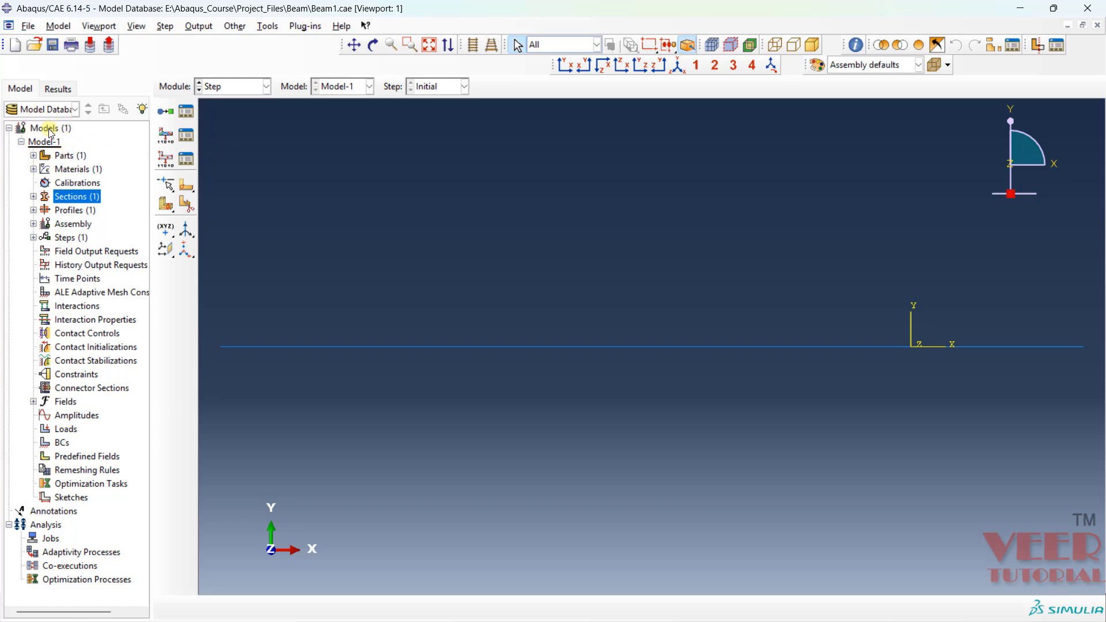
pyautogui.click(78, 224)
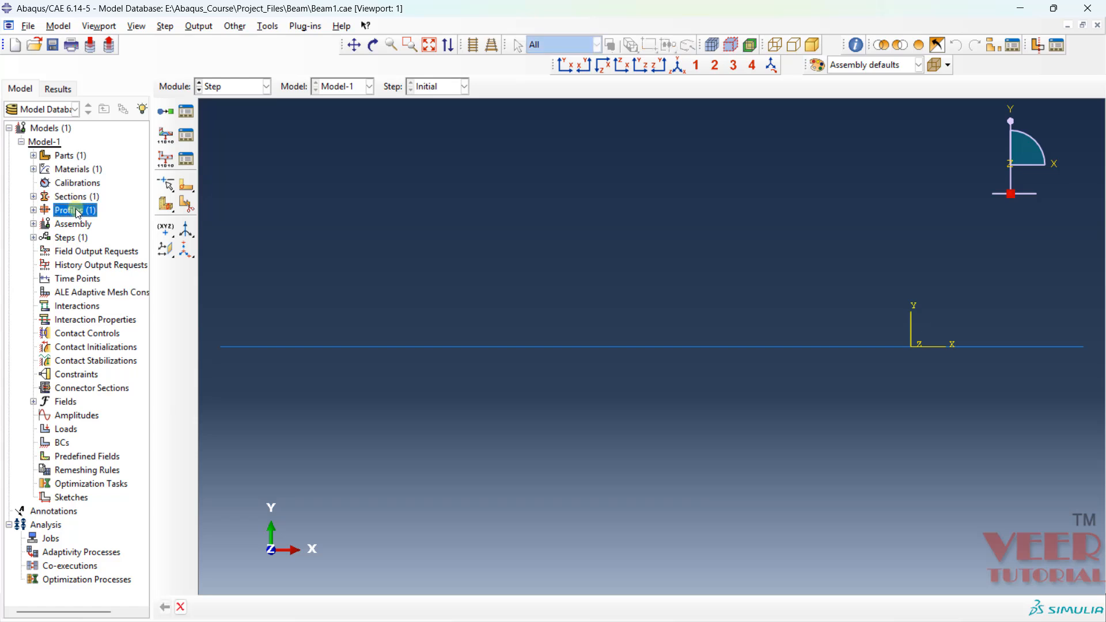
pyautogui.click(78, 239)
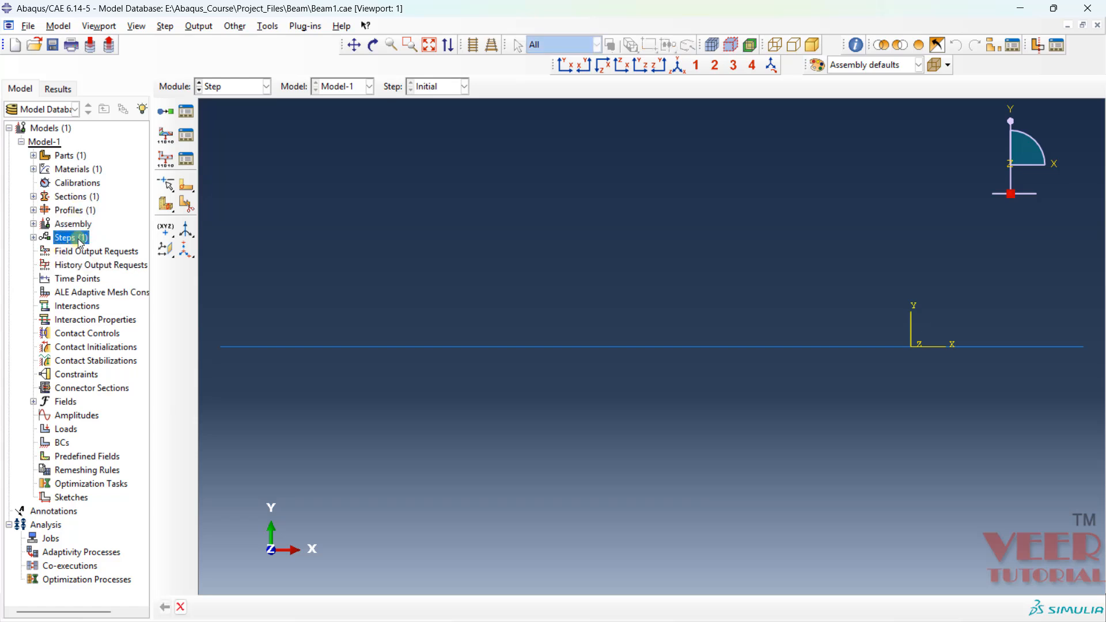
pyautogui.click(33, 237)
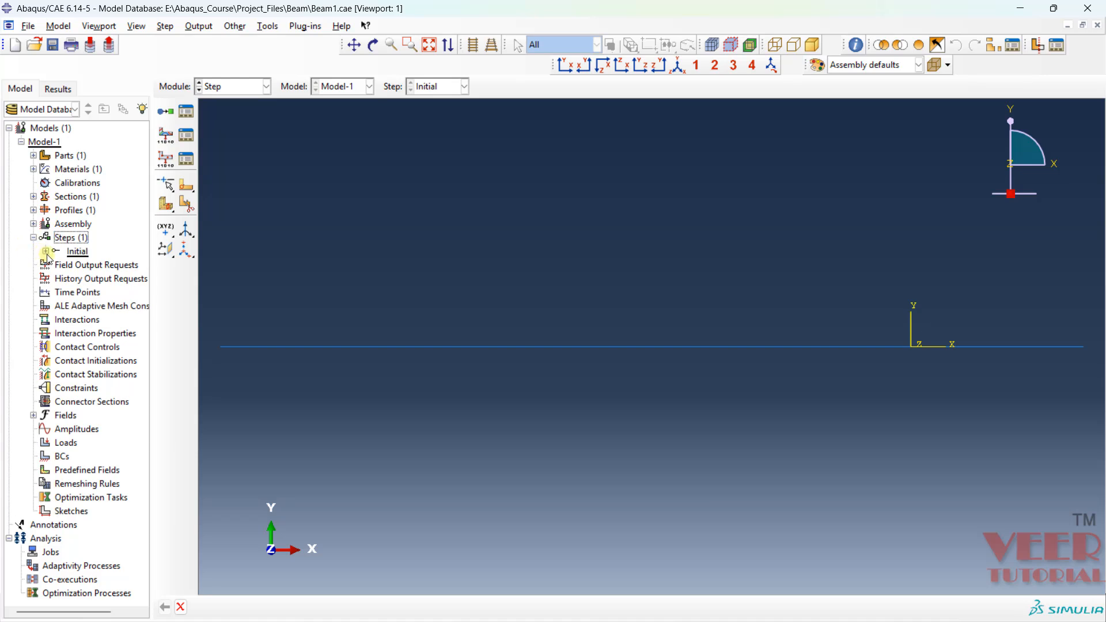
pyautogui.click(45, 252)
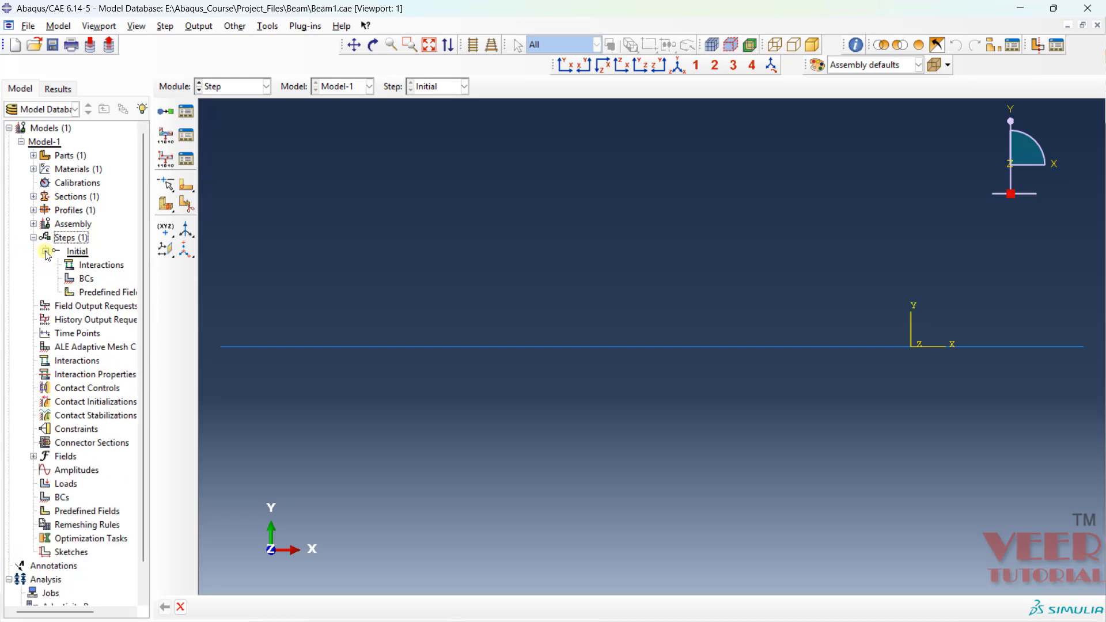
pyautogui.click(79, 239)
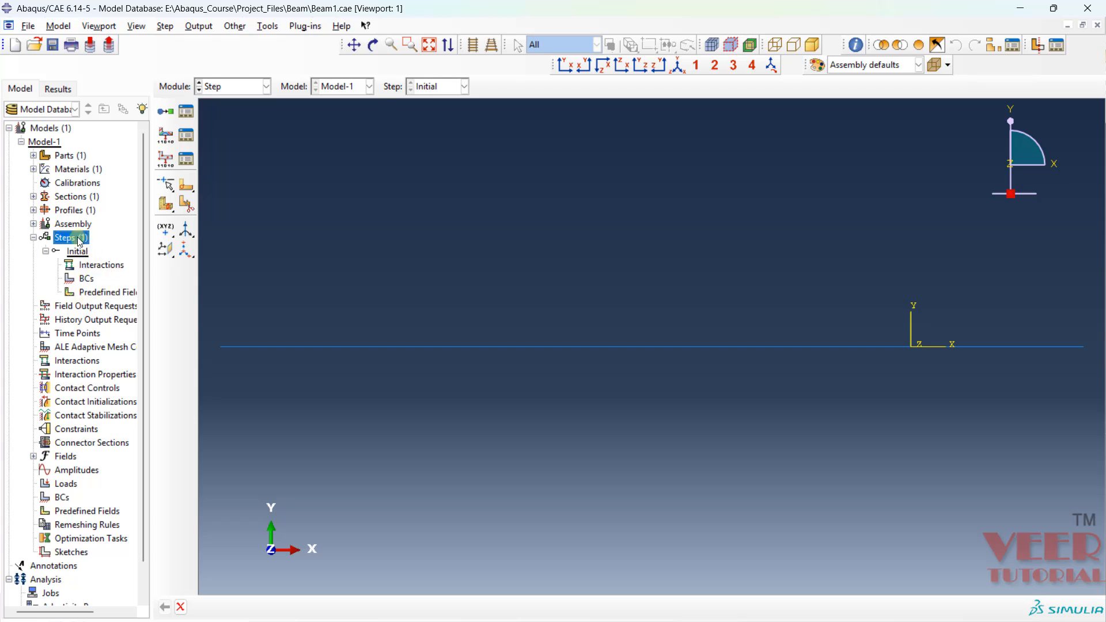
pyautogui.rightClick(79, 239)
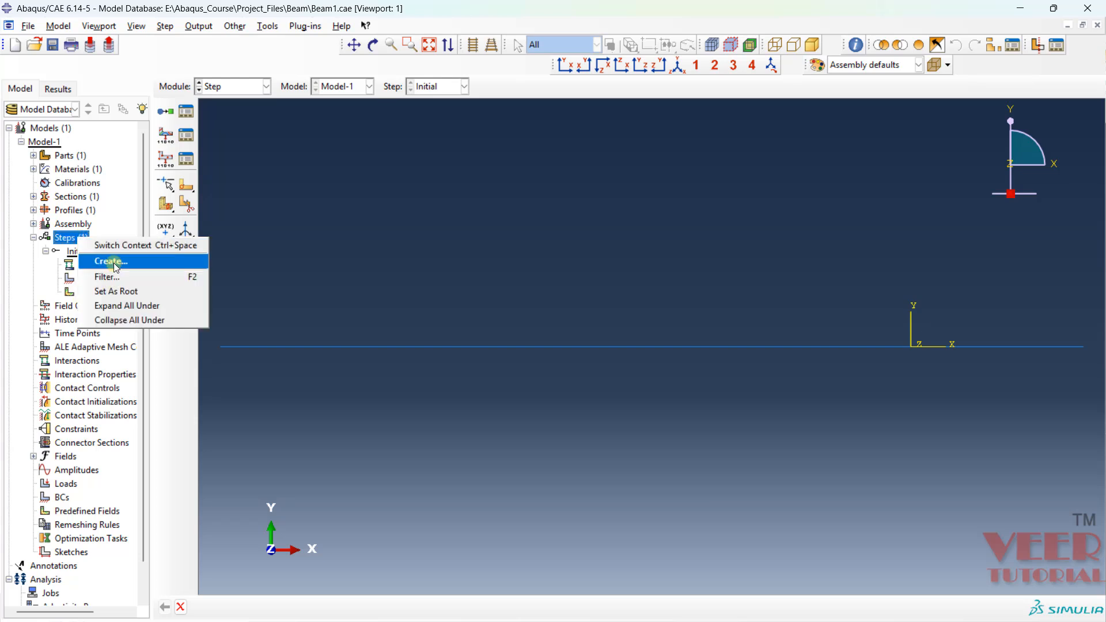
pyautogui.click(167, 263)
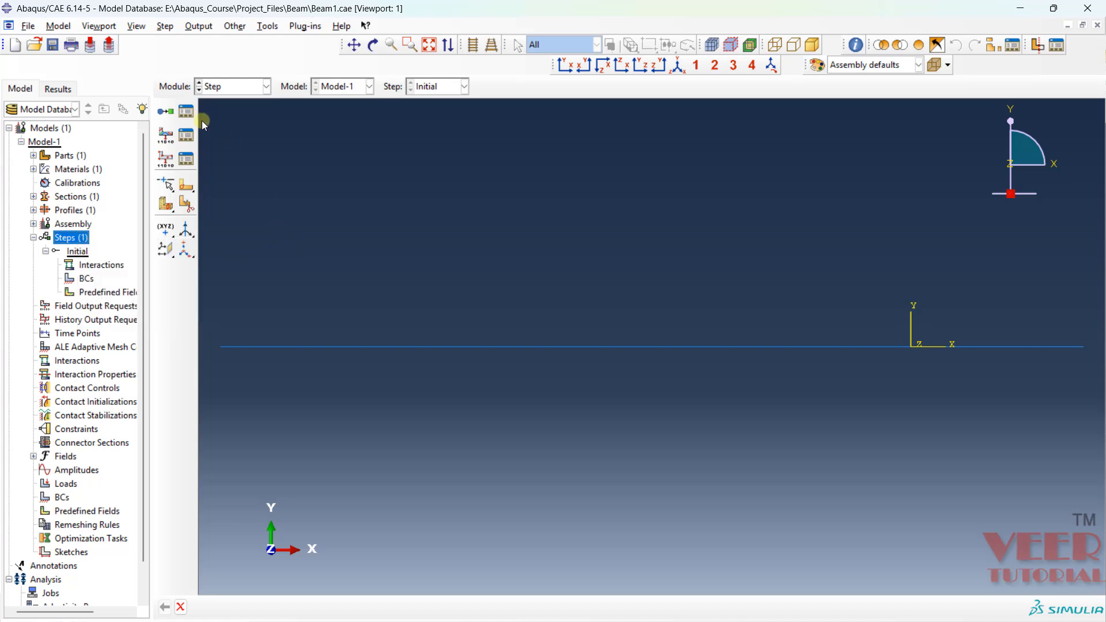
# - Create a Static, General step named Axial_loading after the Initial step, keeping time period 1 and automatic incrementation
pyautogui.click(170, 113)
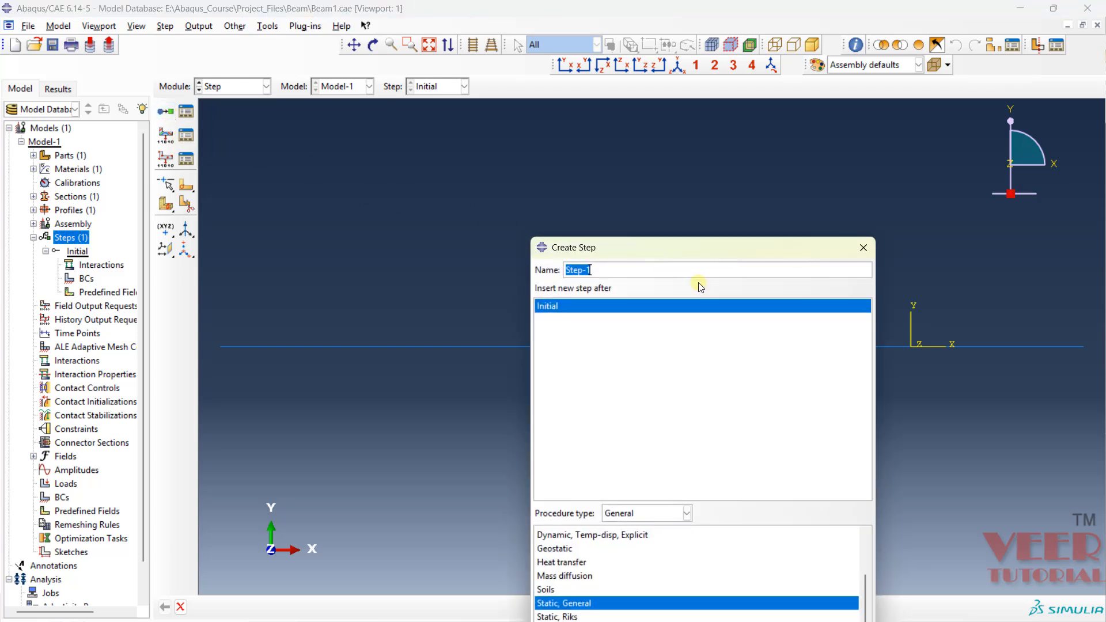
pyautogui.moveTo(667, 254); pyautogui.dragTo(484, 128)
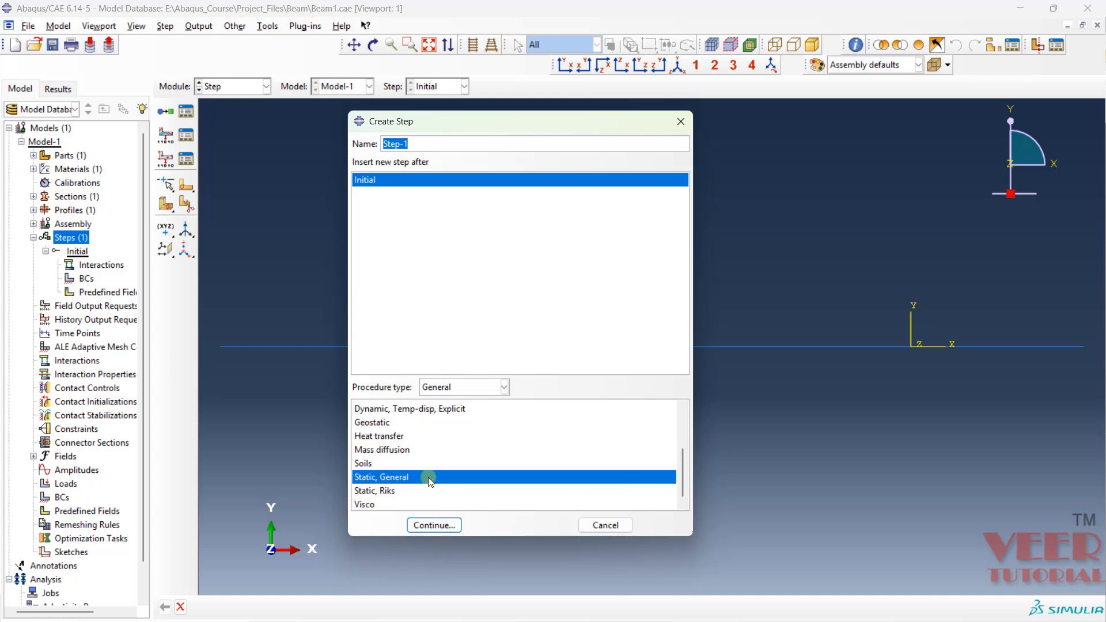
pyautogui.moveTo(414, 144); pyautogui.dragTo(381, 141)
pyautogui.write('Axial_loading')
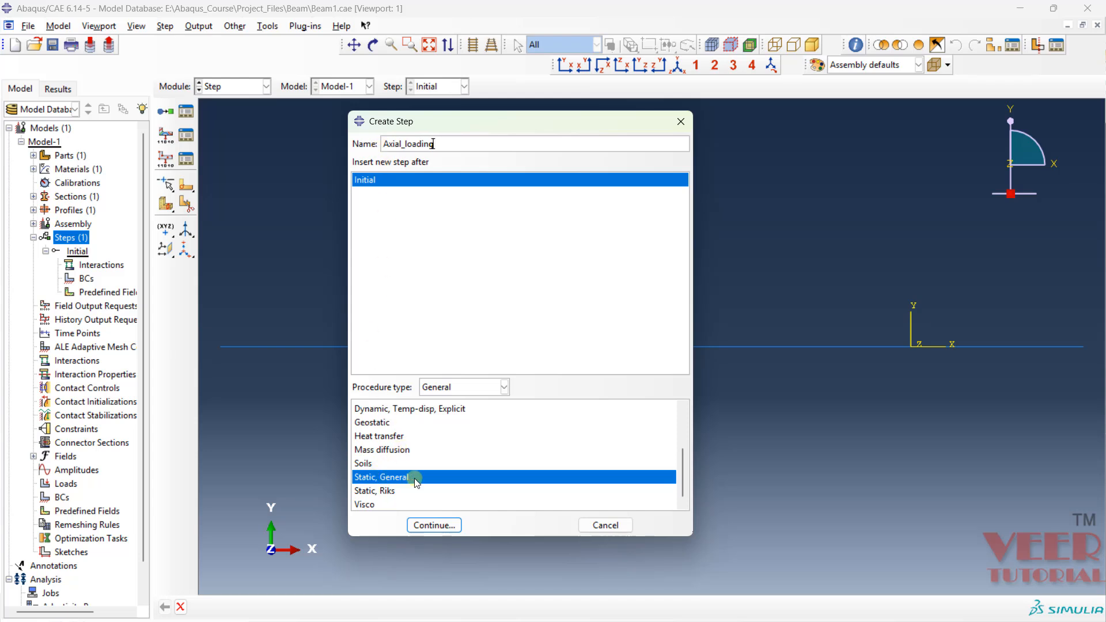
pyautogui.click(436, 525)
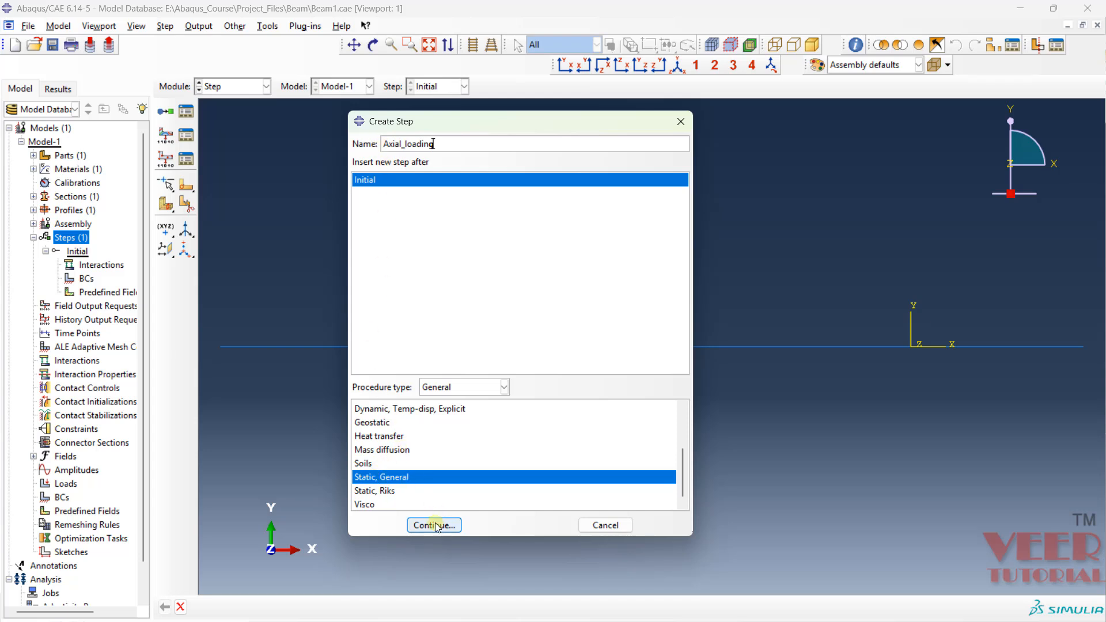
pyautogui.click(437, 526)
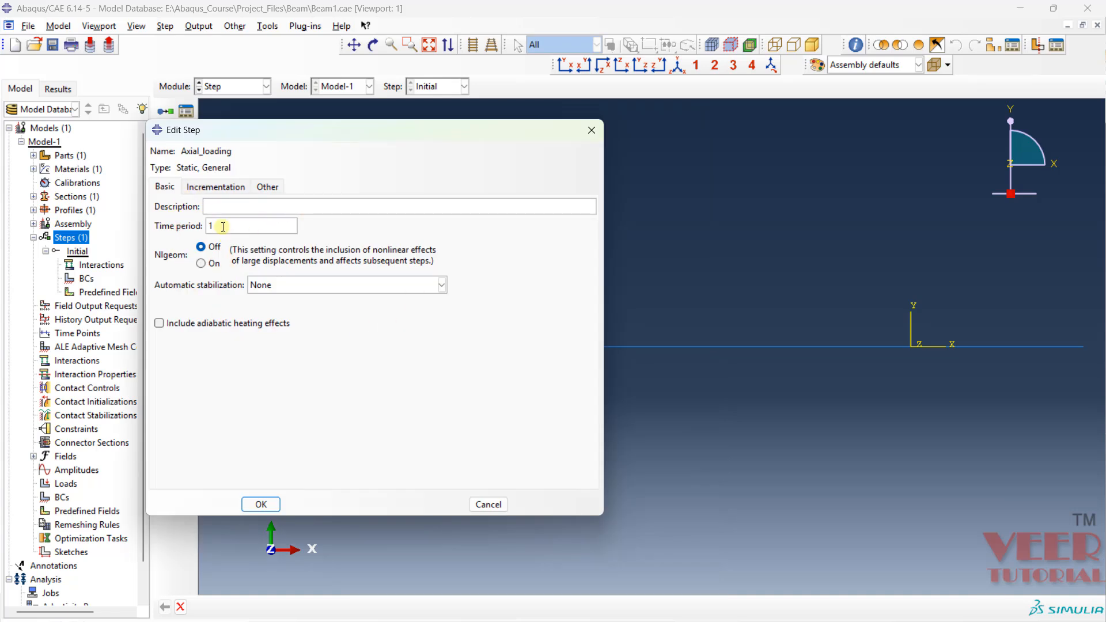
pyautogui.moveTo(208, 226); pyautogui.dragTo(245, 226)
pyautogui.click(217, 186)
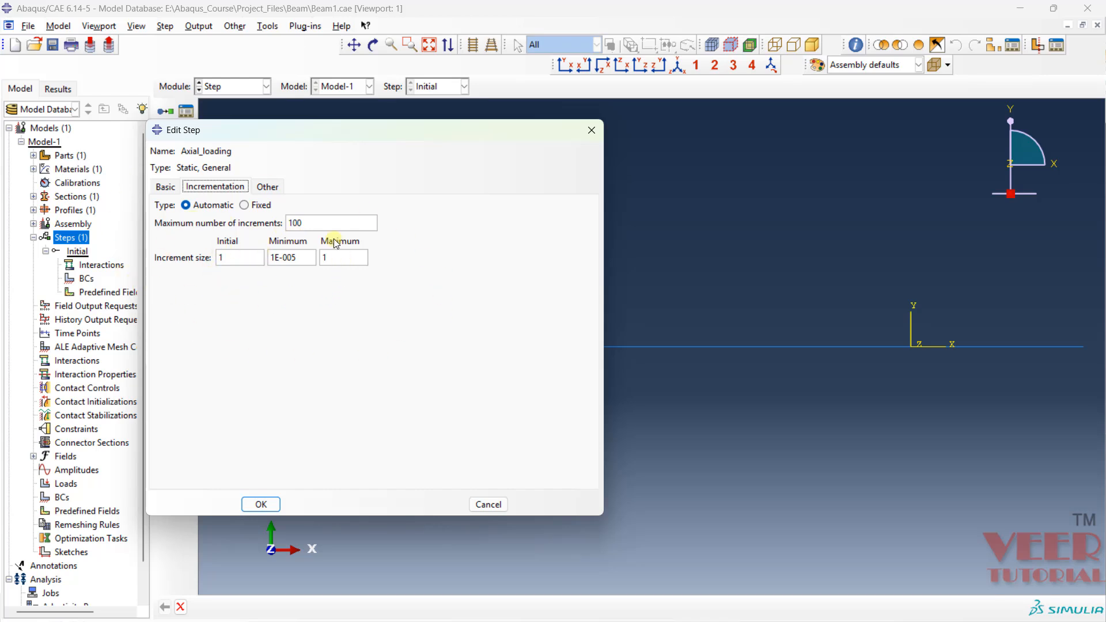
pyautogui.click(260, 504)
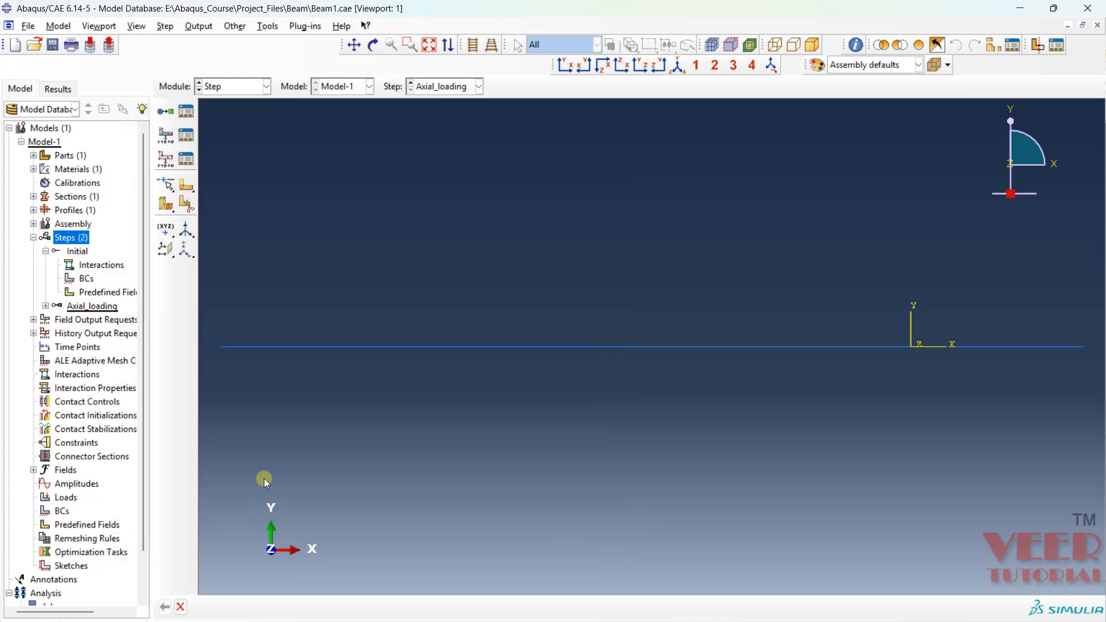
# - Review the Axial_loading step's definition in the Step Manager and close it without changes
pyautogui.click(189, 113)
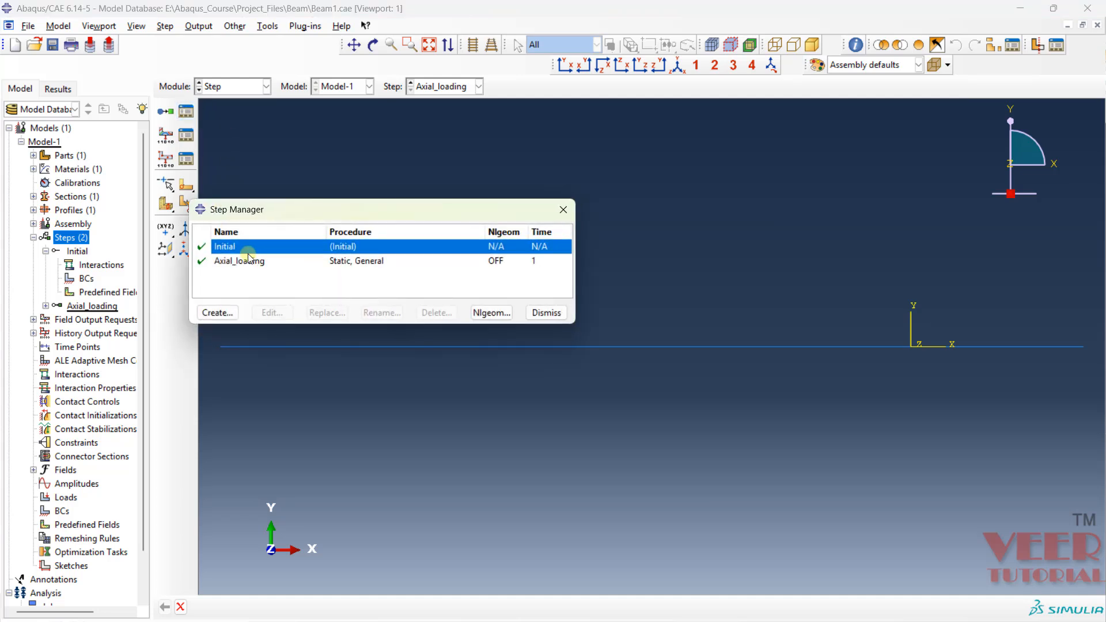
pyautogui.click(235, 262)
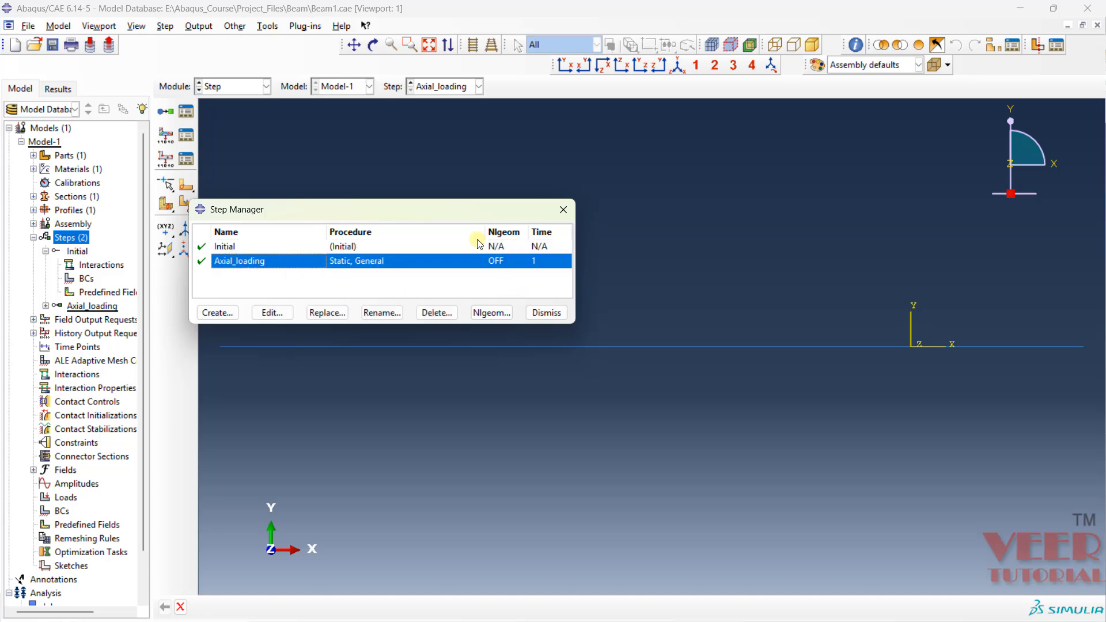
pyautogui.click(272, 313)
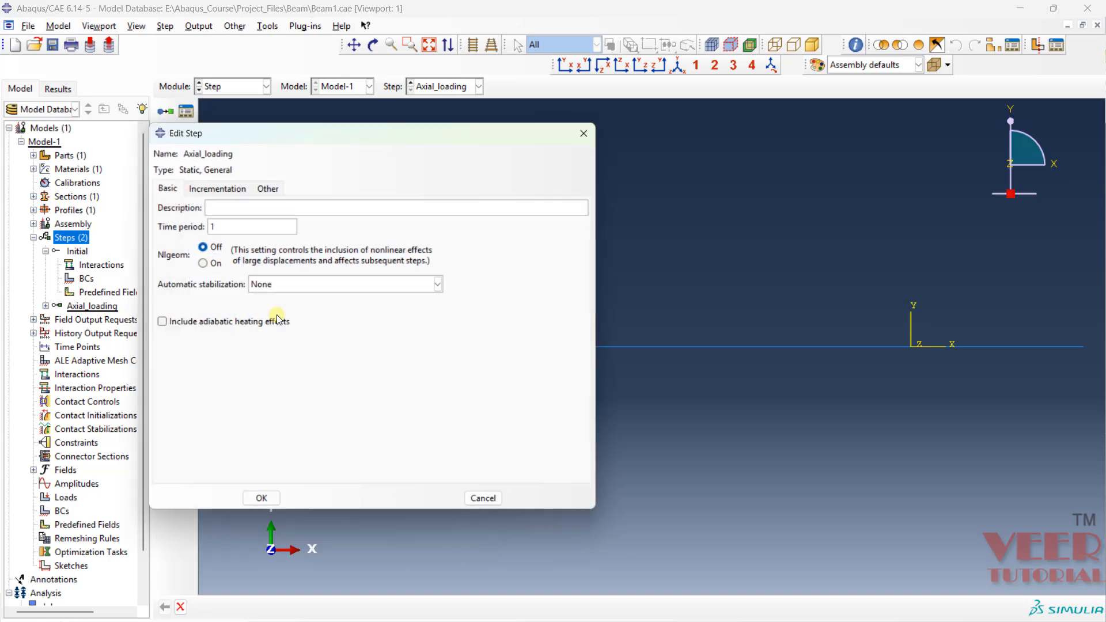
pyautogui.click(493, 504)
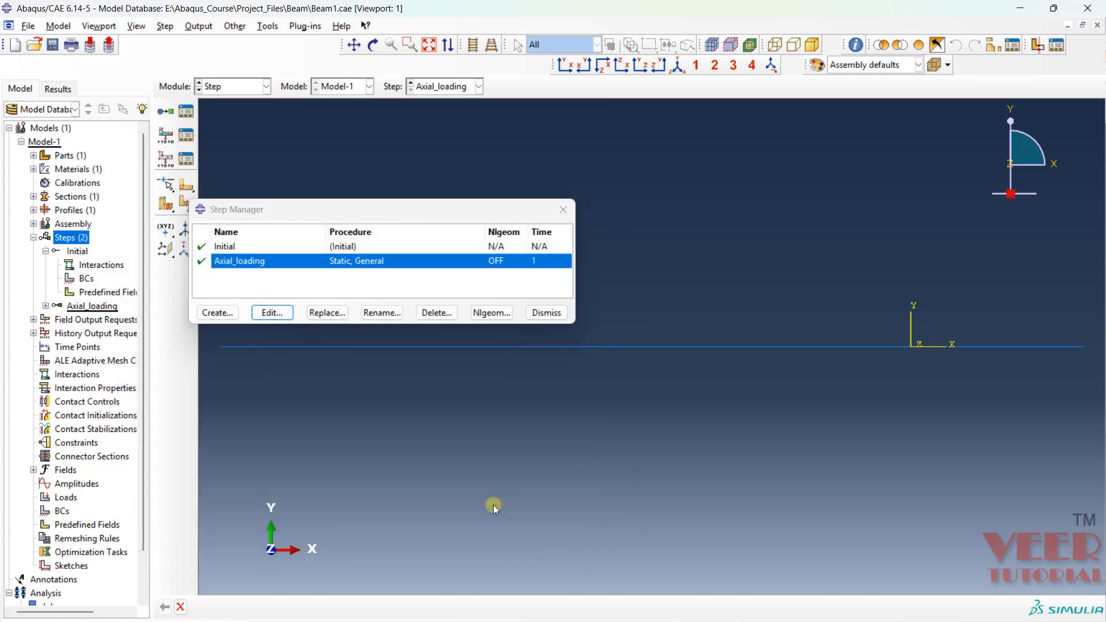
pyautogui.click(547, 314)
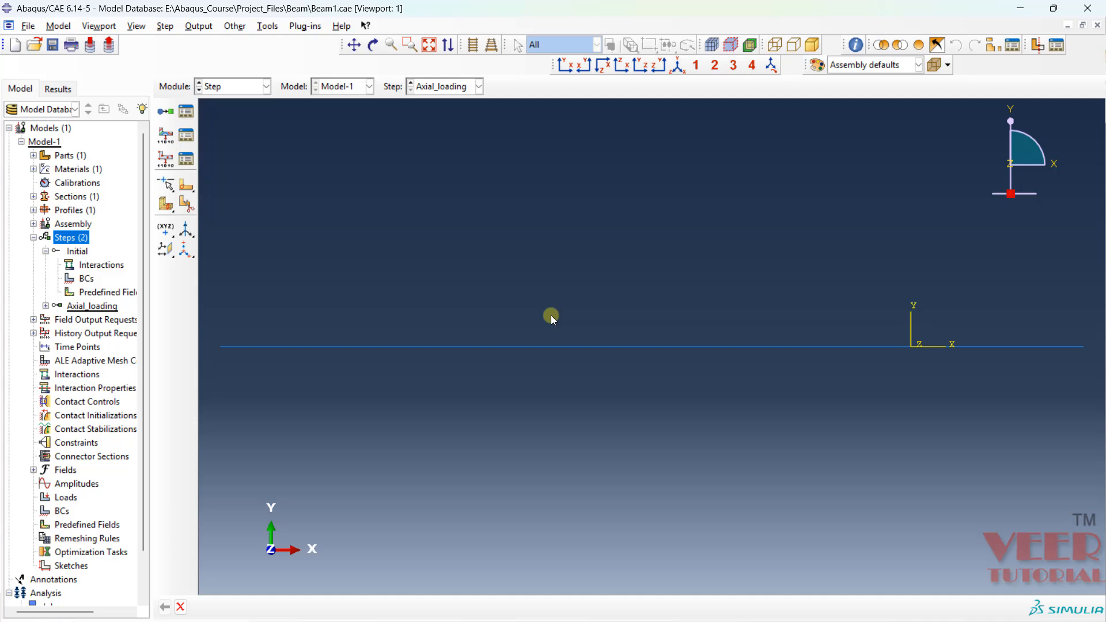
# - Visit the Interaction module and switch to the Load module
pyautogui.click(225, 87)
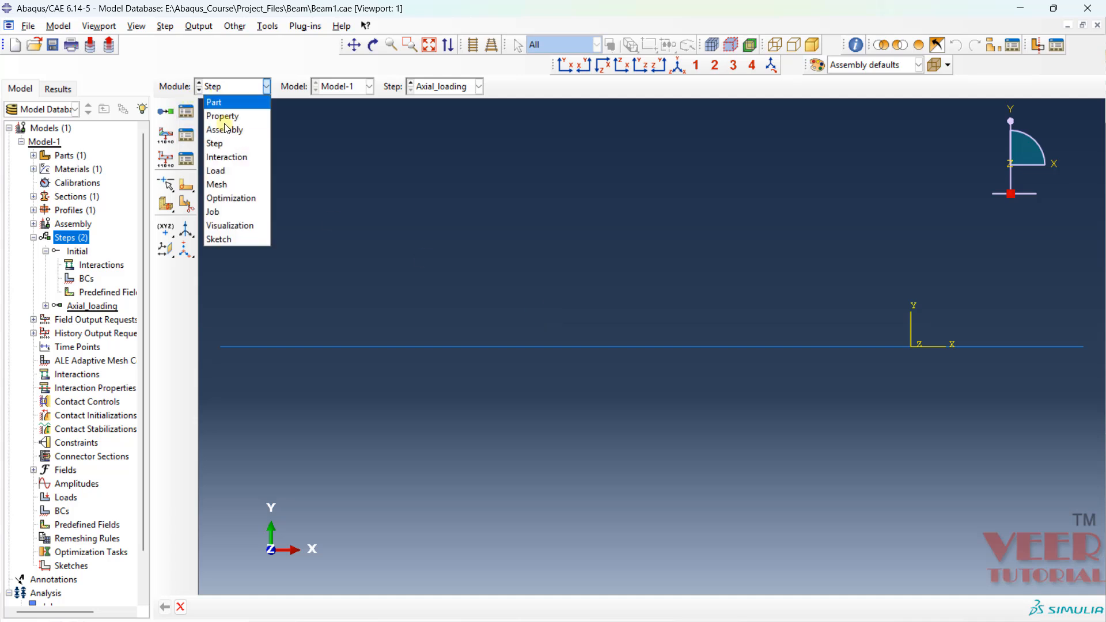
pyautogui.click(231, 161)
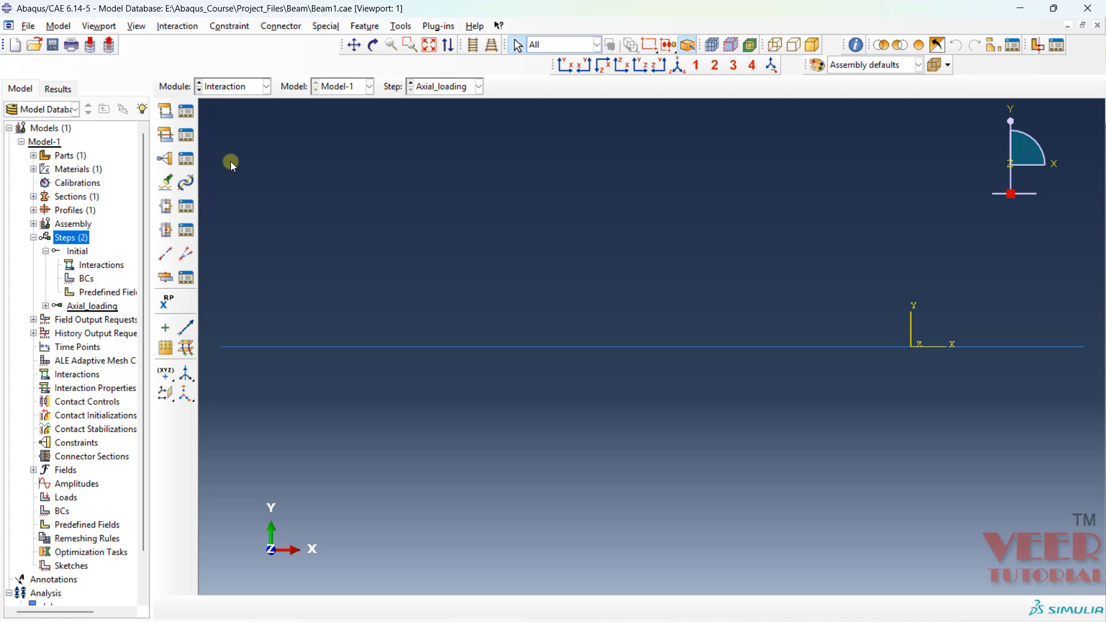
pyautogui.click(242, 88)
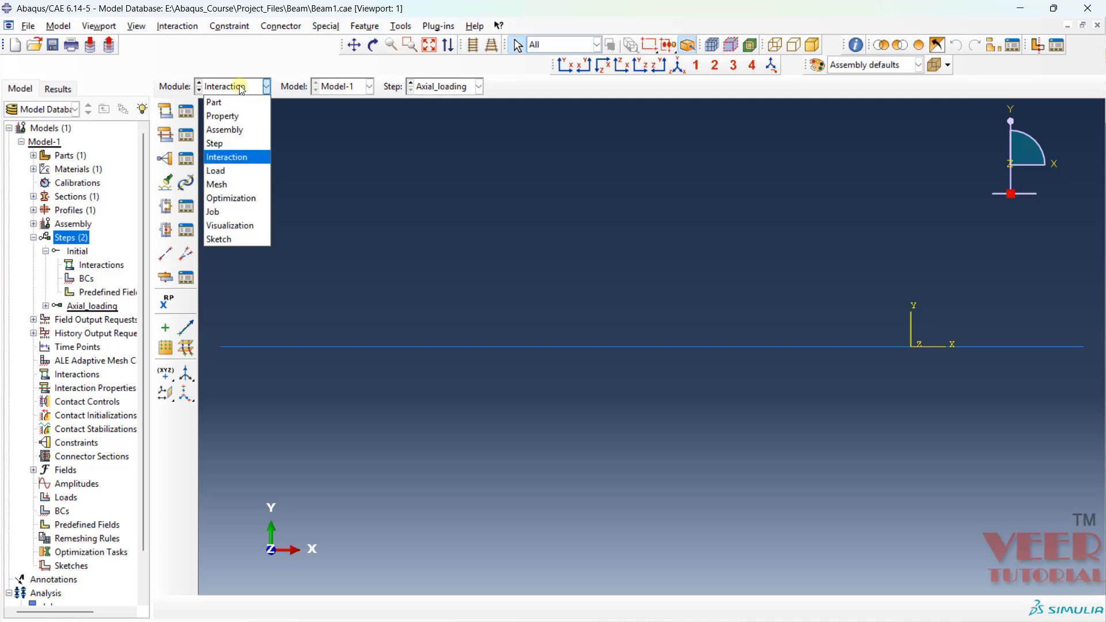
pyautogui.click(230, 172)
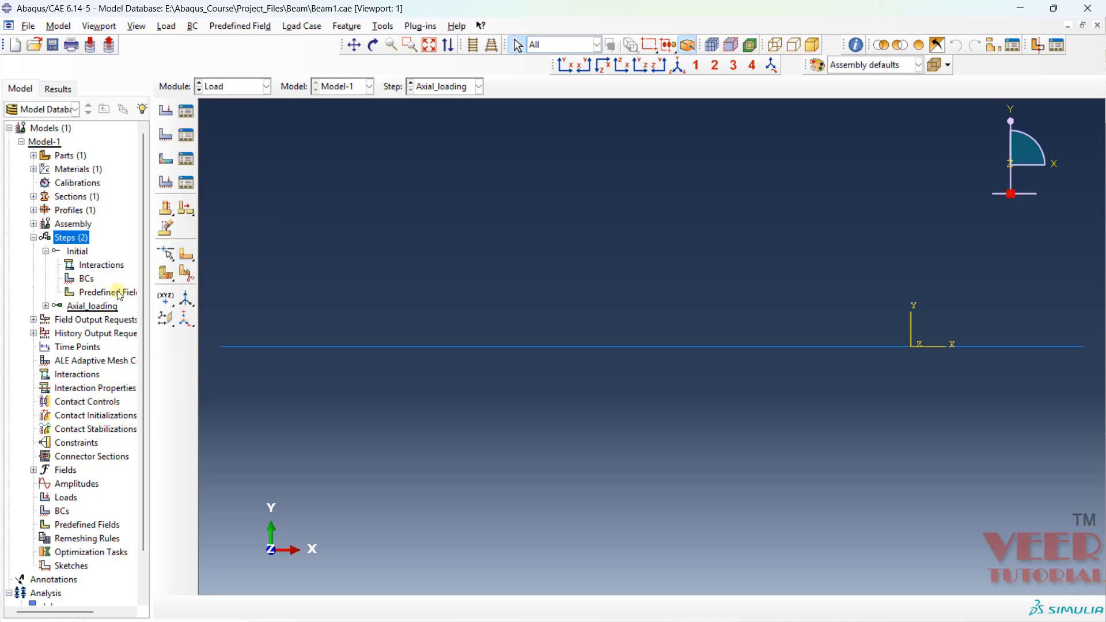
# - Start a mechanical Displacement/Rotation boundary condition named BC in the Initial step
pyautogui.doubleClick(87, 279)
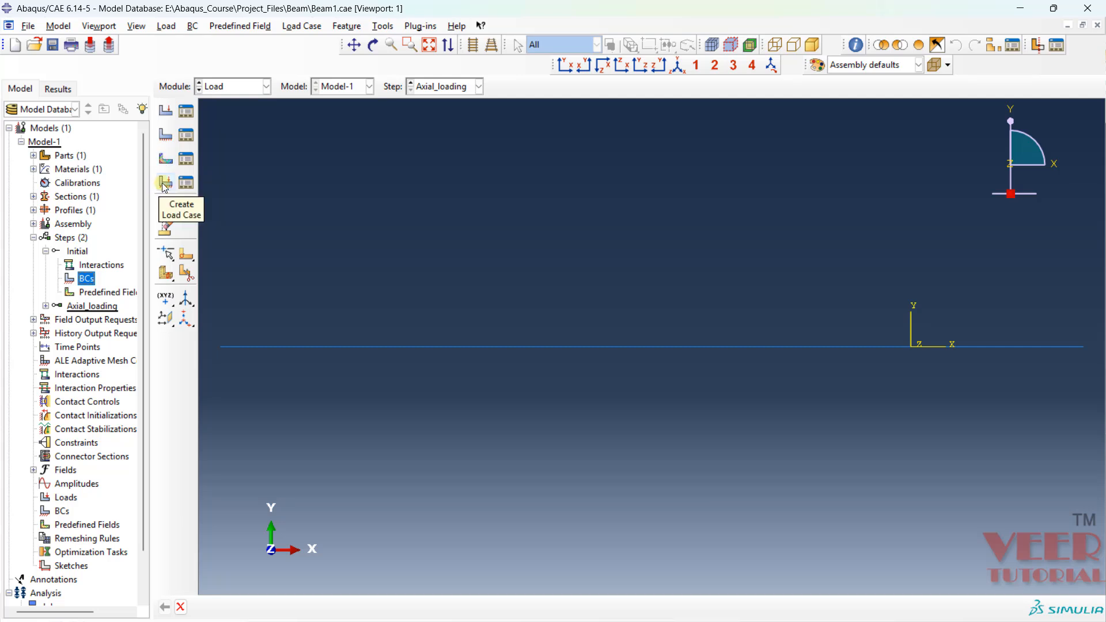
pyautogui.click(167, 137)
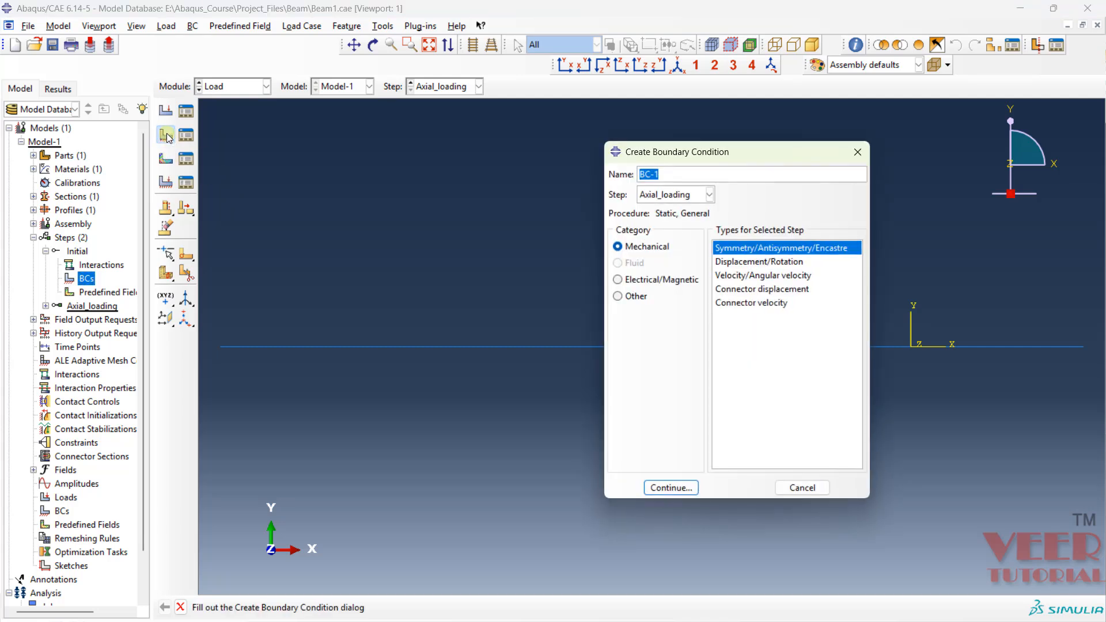
pyautogui.moveTo(666, 154); pyautogui.dragTo(284, 98)
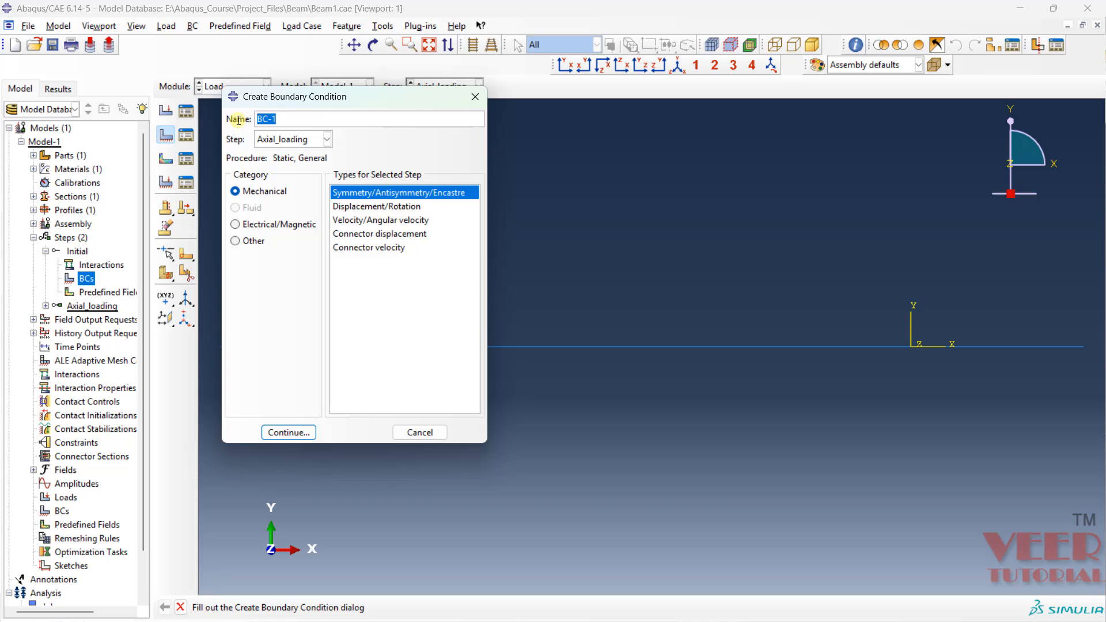
pyautogui.write('BC')
pyautogui.click(285, 140)
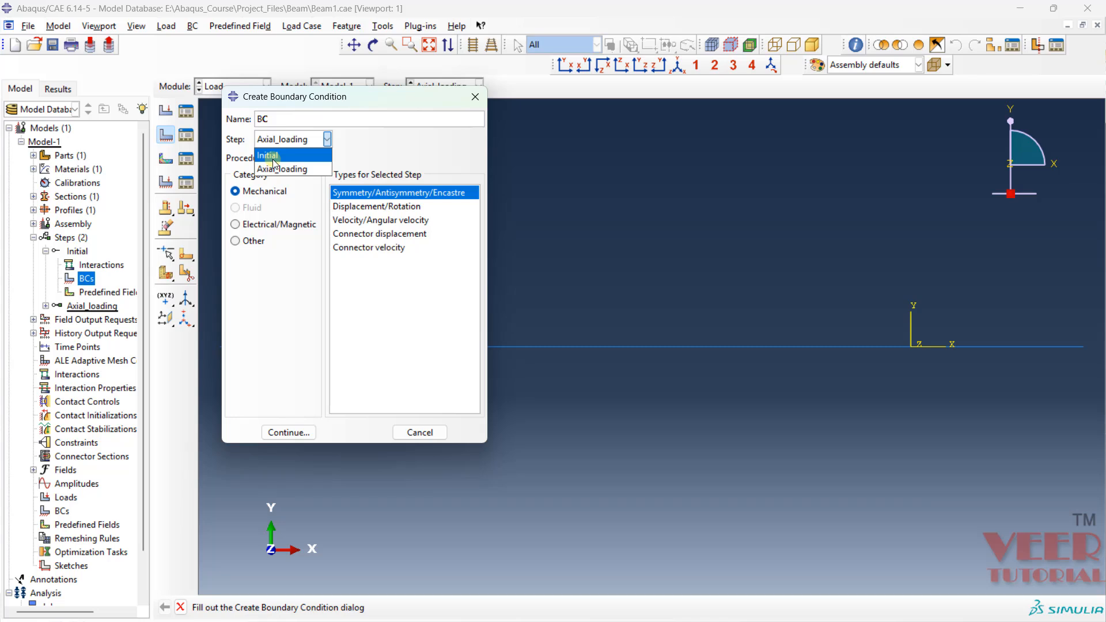
pyautogui.click(273, 160)
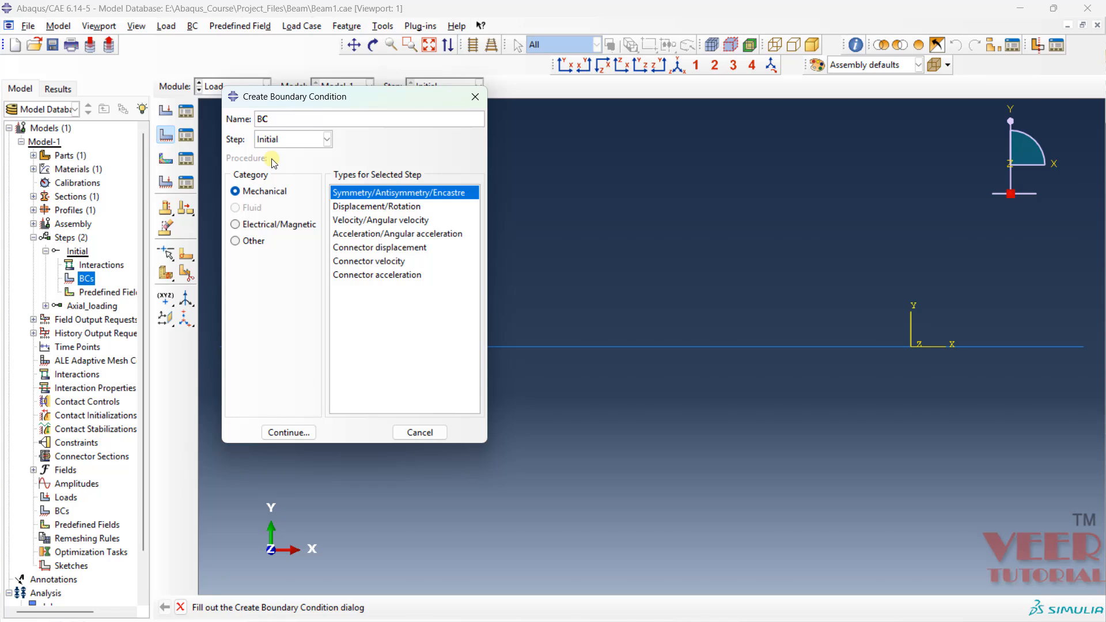
pyautogui.click(381, 207)
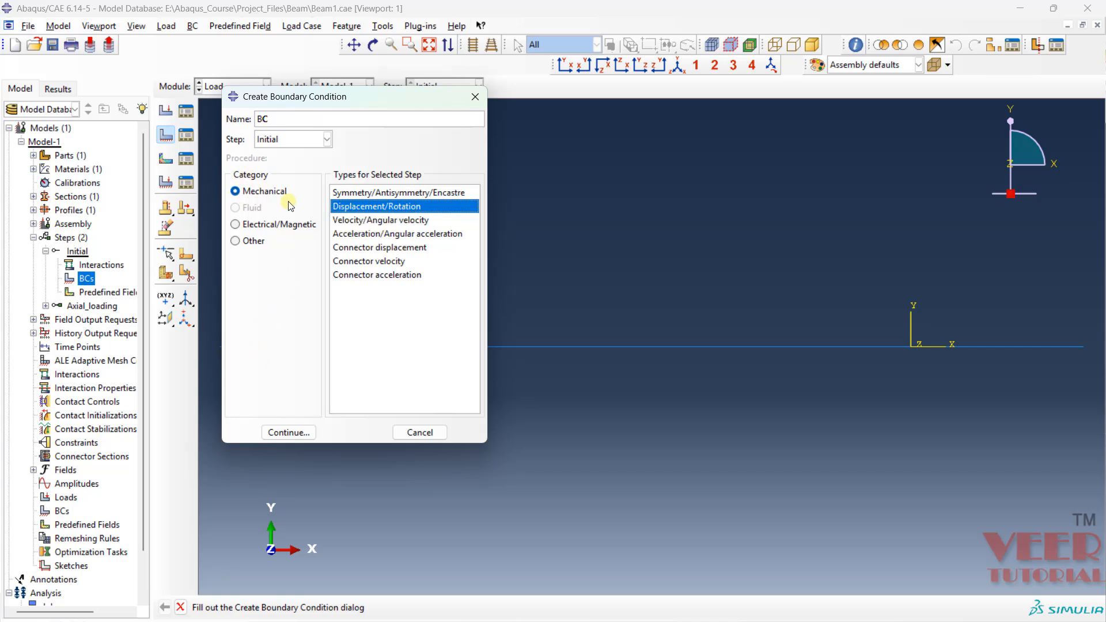
pyautogui.click(288, 433)
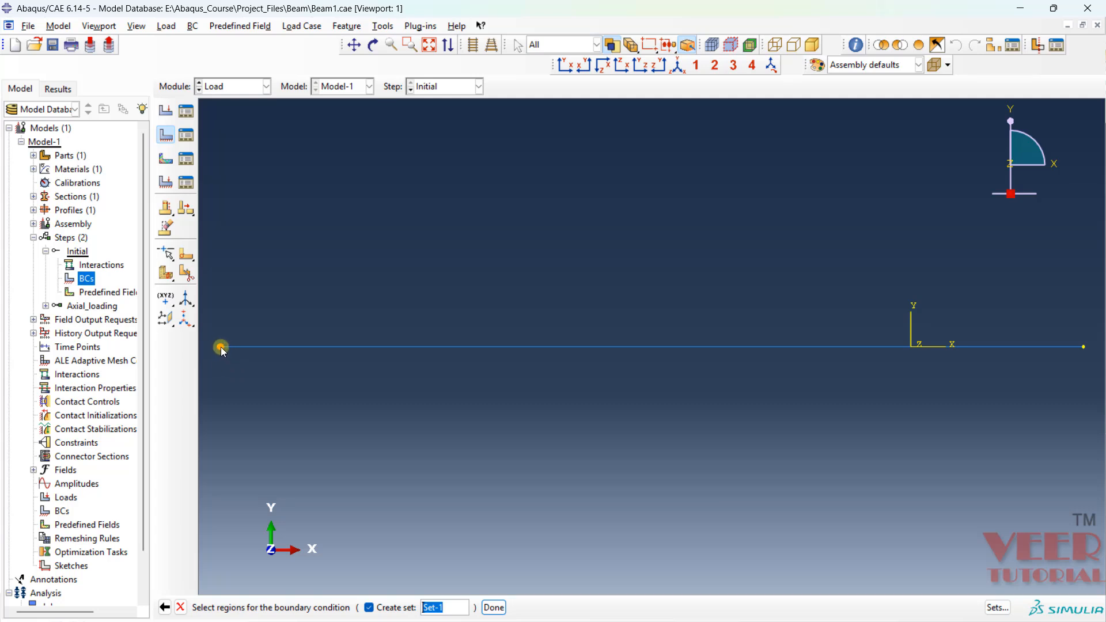
# - Apply the boundary condition to the beam's left end point, constraining U1, U2 and UR3
pyautogui.click(495, 608)
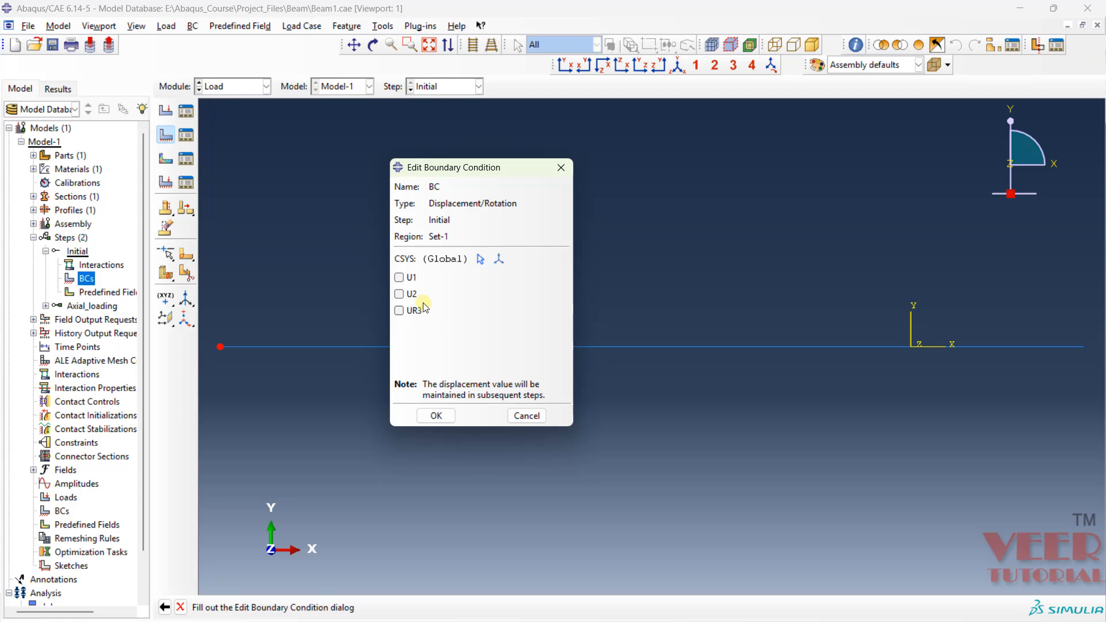
pyautogui.click(399, 278)
pyautogui.click(406, 297)
pyautogui.click(399, 311)
pyautogui.click(432, 417)
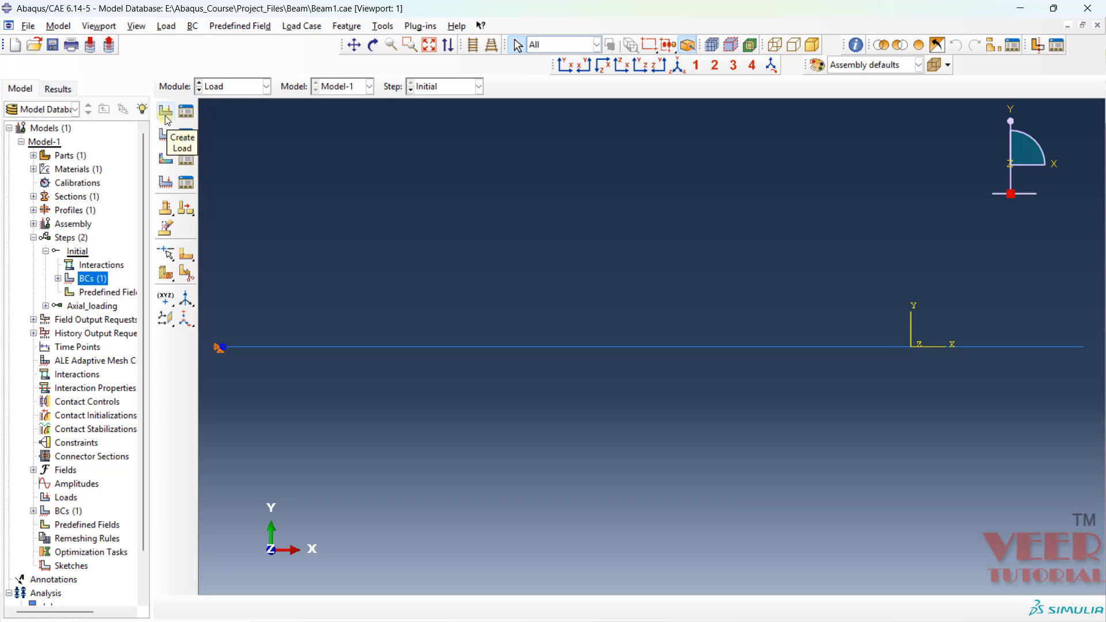
# - Start a mechanical Concentrated force load named Force in the Axial_loading step
pyautogui.click(166, 113)
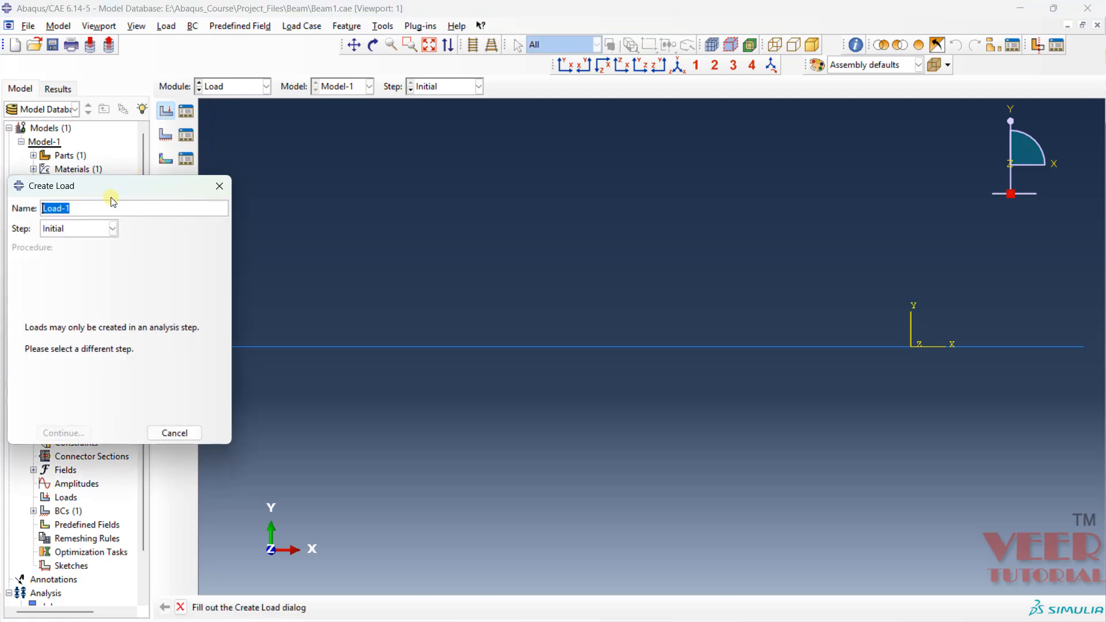
pyautogui.write('Force')
pyautogui.click(66, 231)
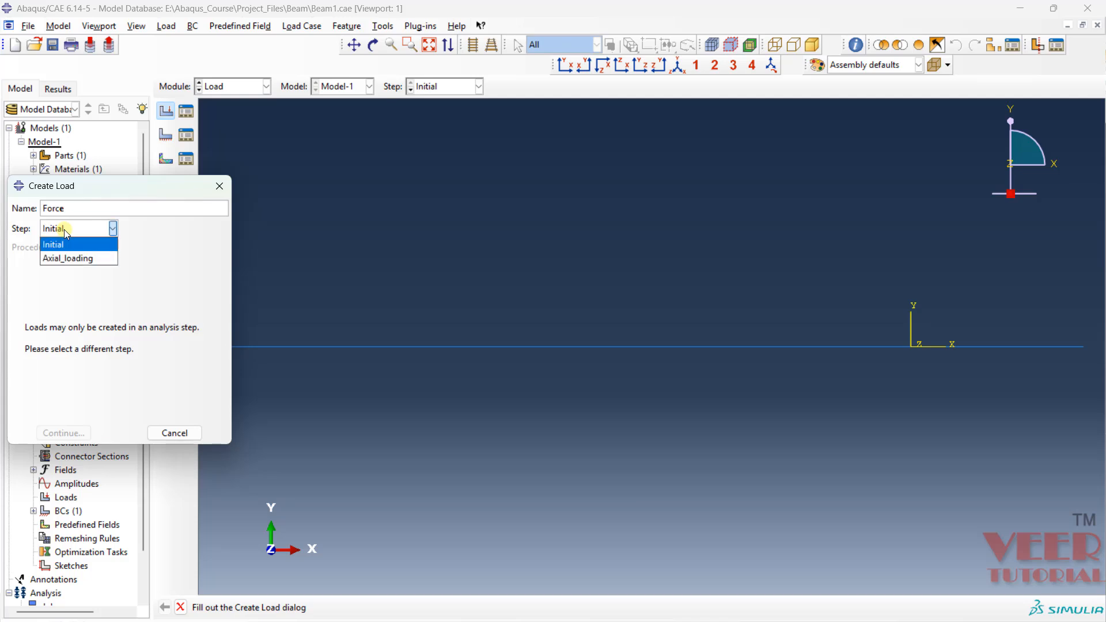
pyautogui.click(77, 259)
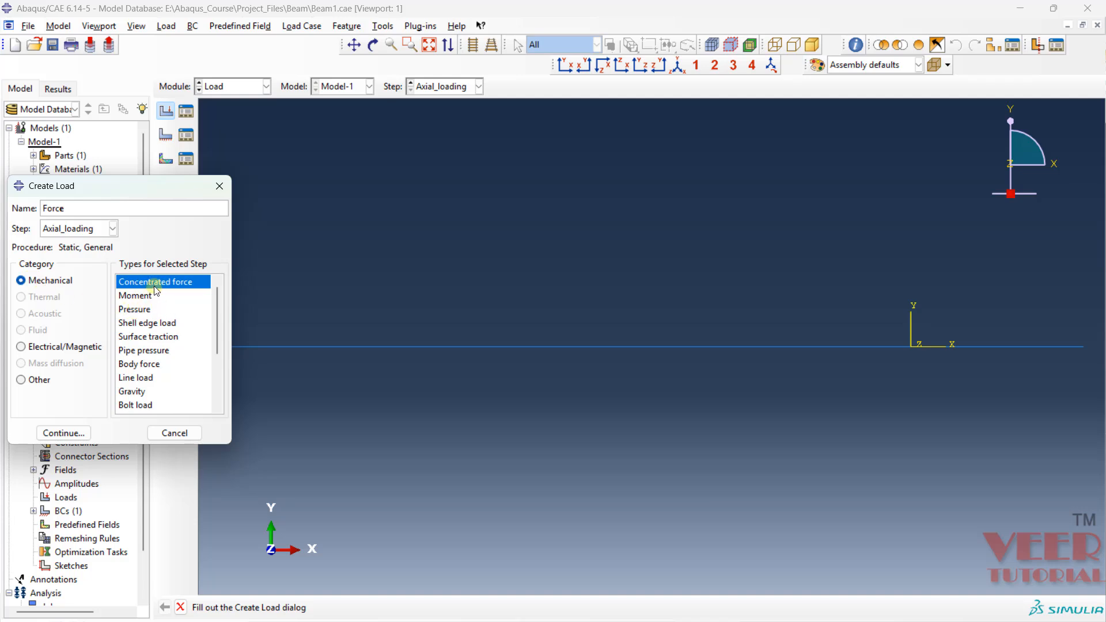
pyautogui.click(141, 296)
pyautogui.click(138, 309)
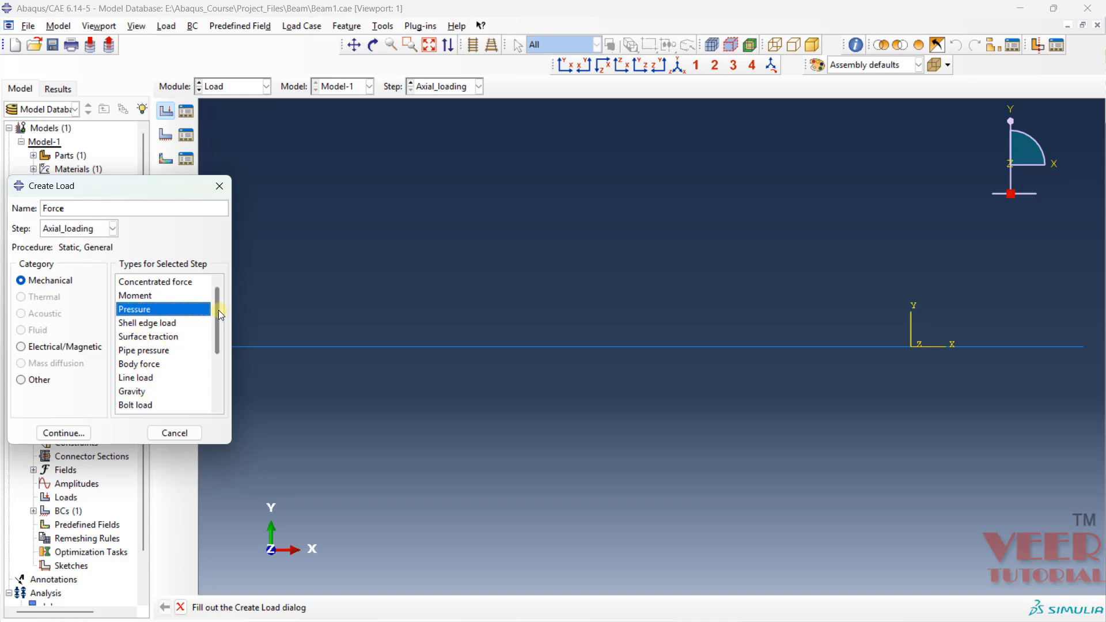
pyautogui.moveTo(219, 310)
pyautogui.mouseDown()
pyautogui.moveTo(215, 373)
pyautogui.moveTo(208, 303)
pyautogui.mouseUp()
pyautogui.click(148, 283)
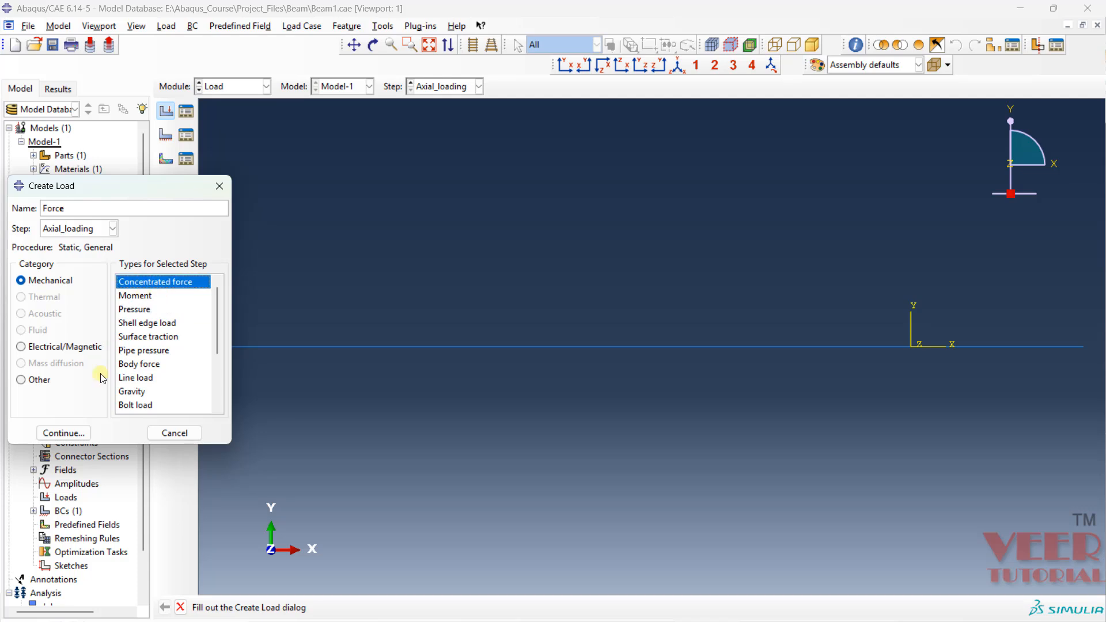
pyautogui.click(61, 433)
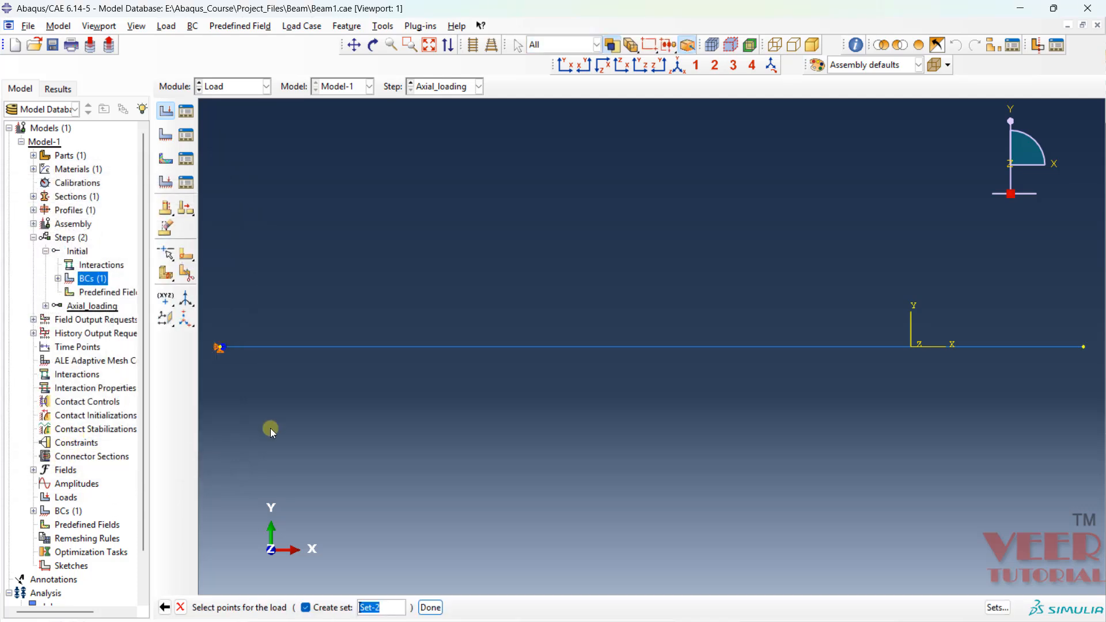
# - Apply the concentrated force to the beam's right end point with CF1 set to 100000
pyautogui.click(1083, 348)
pyautogui.click(430, 607)
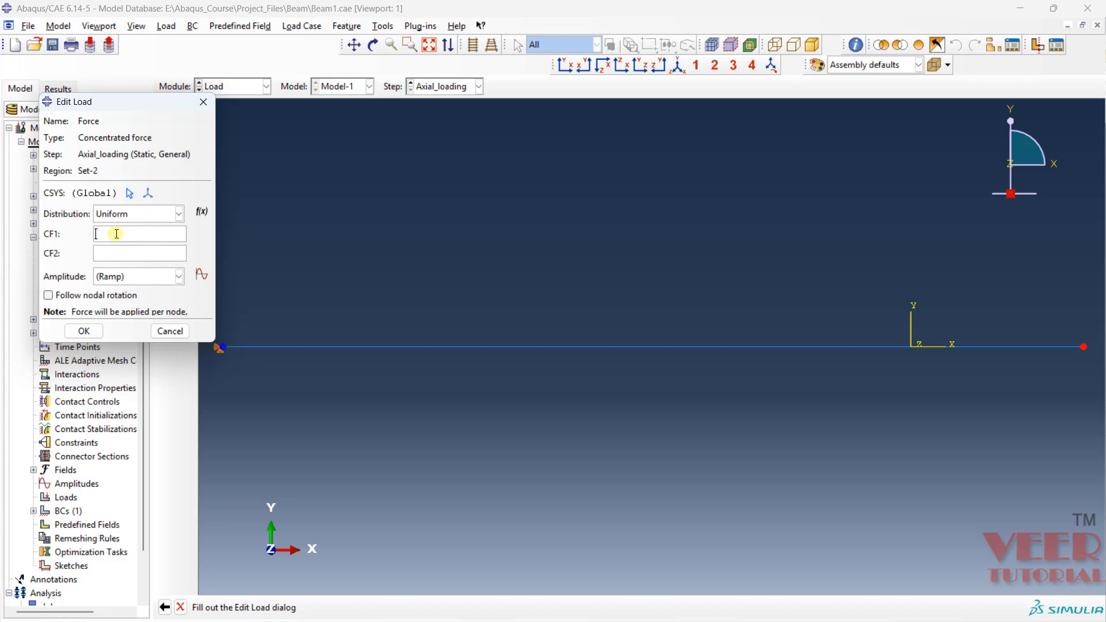
pyautogui.write('100000')
pyautogui.click(88, 332)
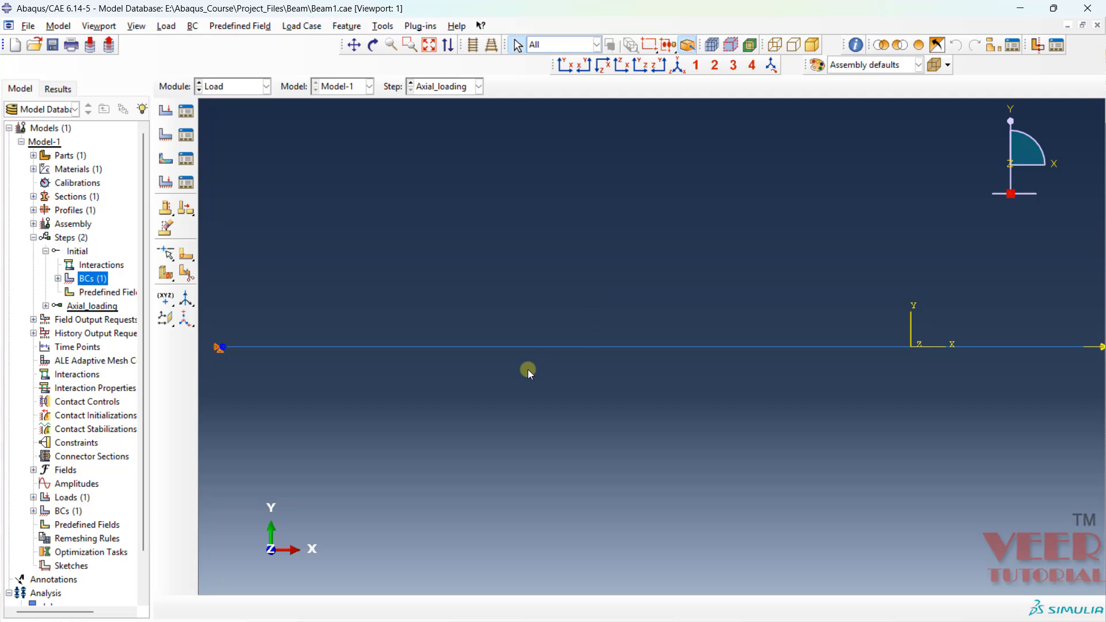
pyautogui.scroll(-2, 528, 369)
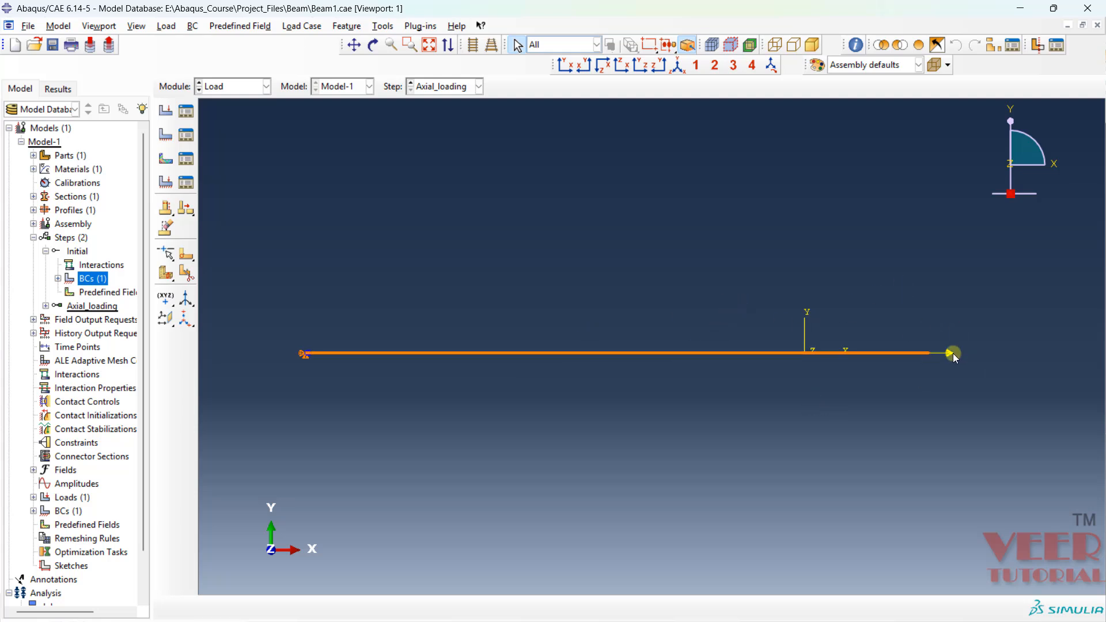
pyautogui.scroll(-2, 968, 349)
pyautogui.scroll(5, 968, 348)
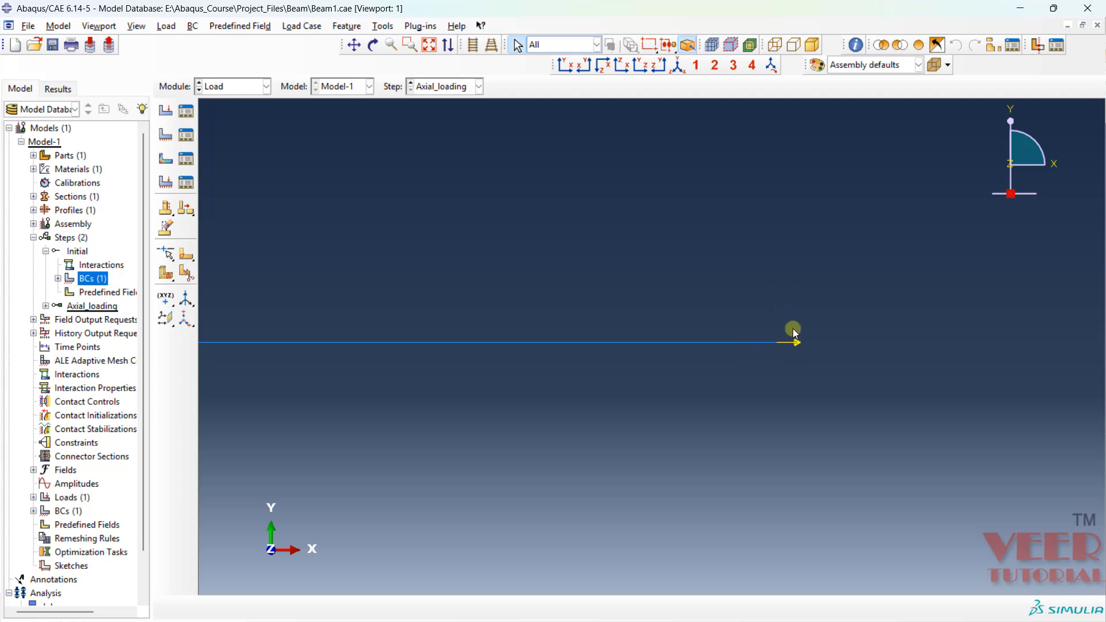
pyautogui.scroll(-1, 846, 303)
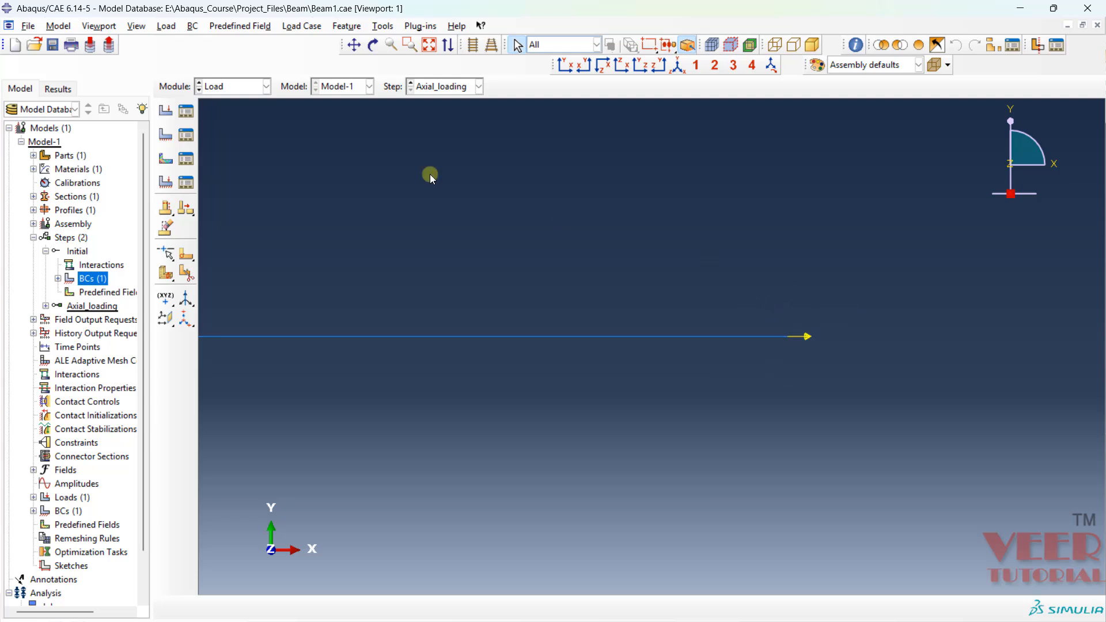
pyautogui.click(432, 44)
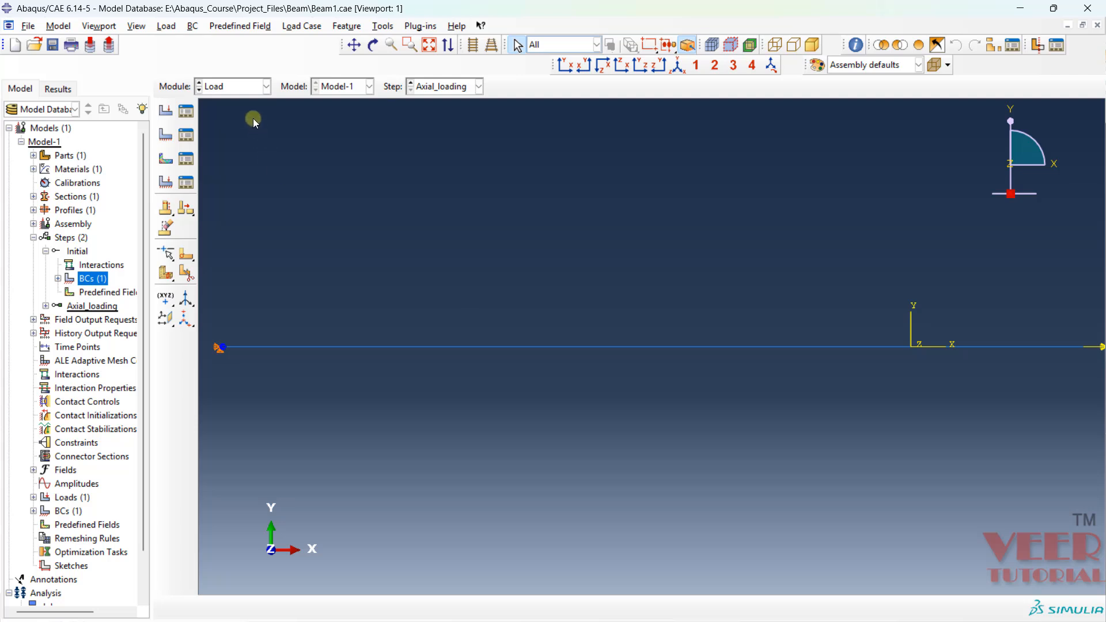
# - Switch to the Mesh module and try to seed the beam part instance
pyautogui.click(223, 88)
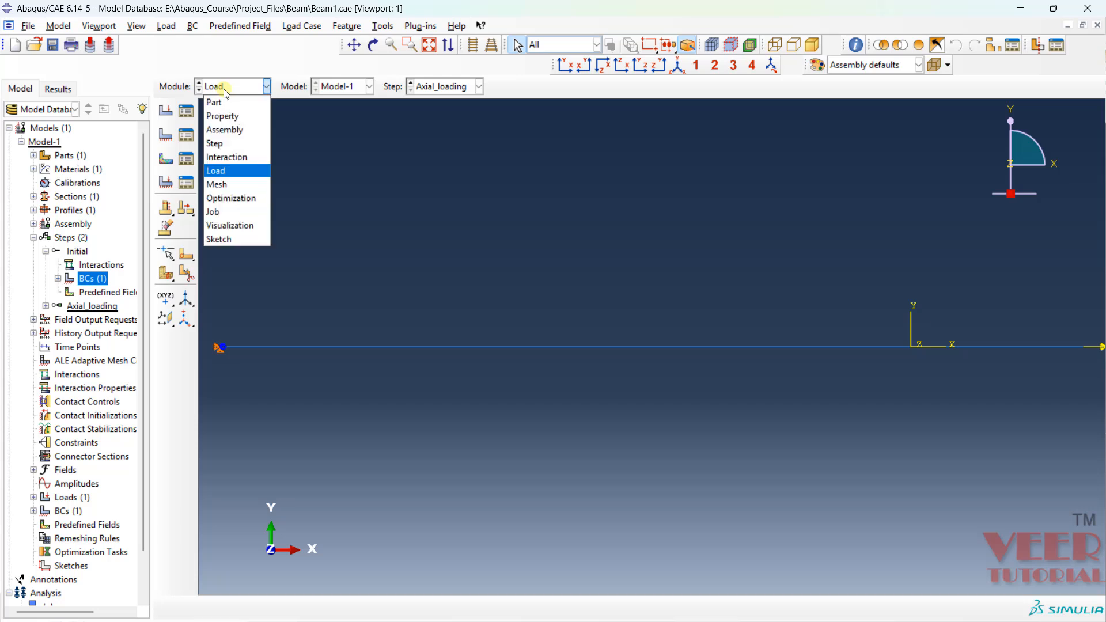
pyautogui.click(215, 188)
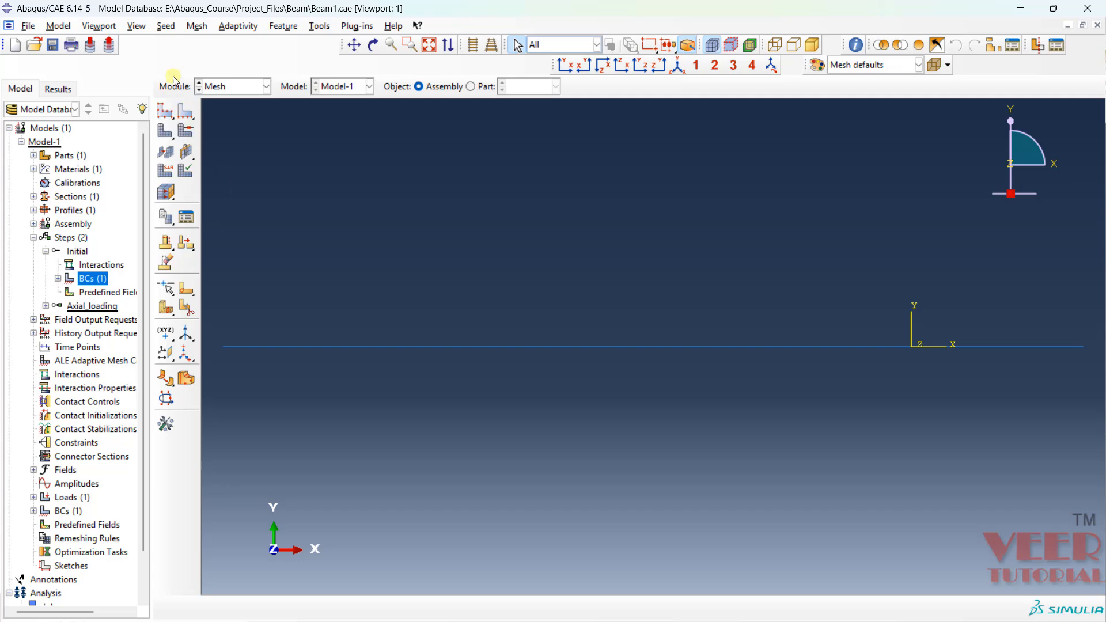
pyautogui.click(167, 26)
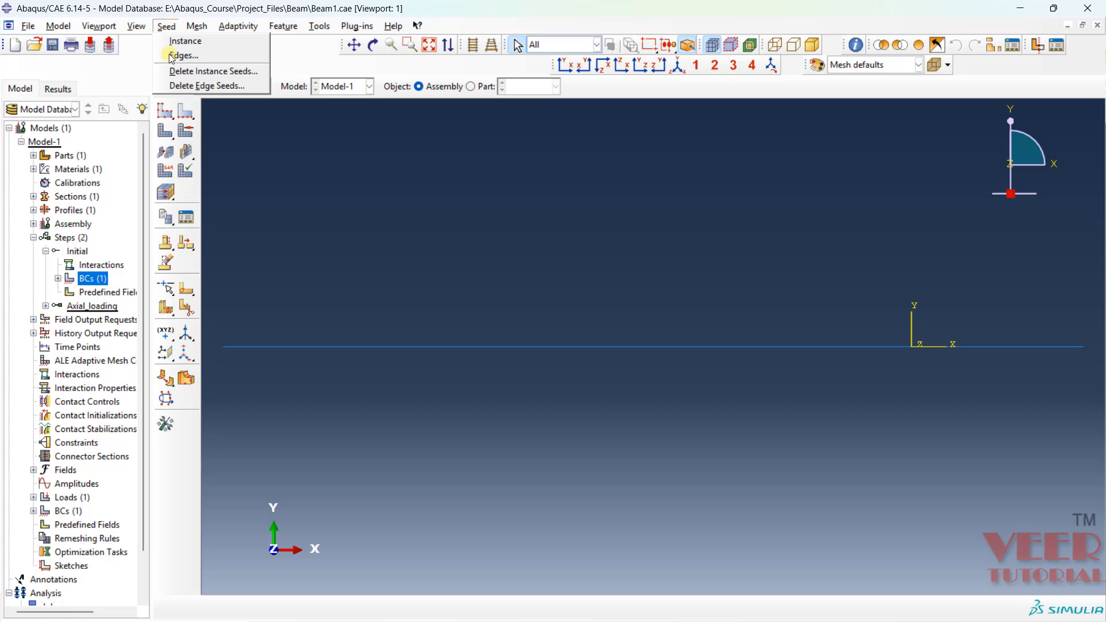
pyautogui.click(165, 113)
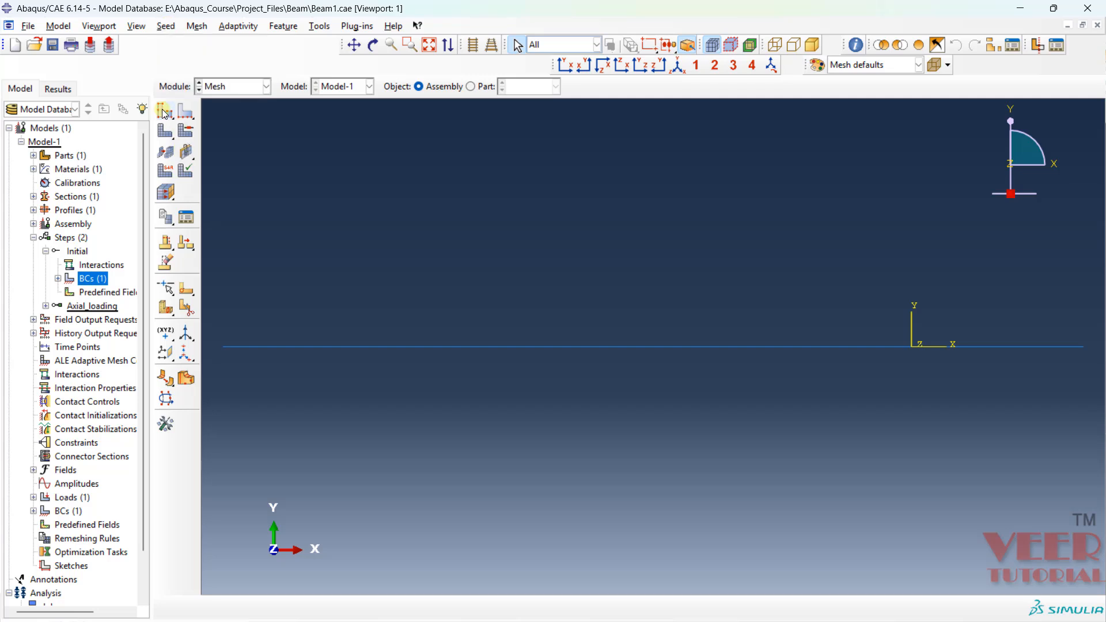
pyautogui.click(356, 347)
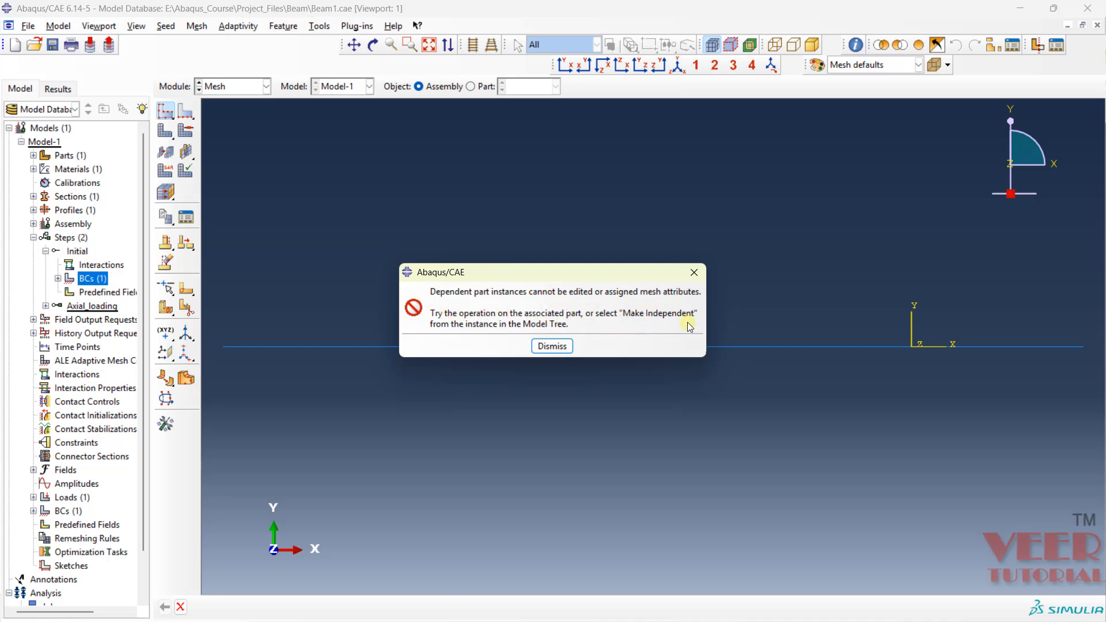
pyautogui.click(552, 347)
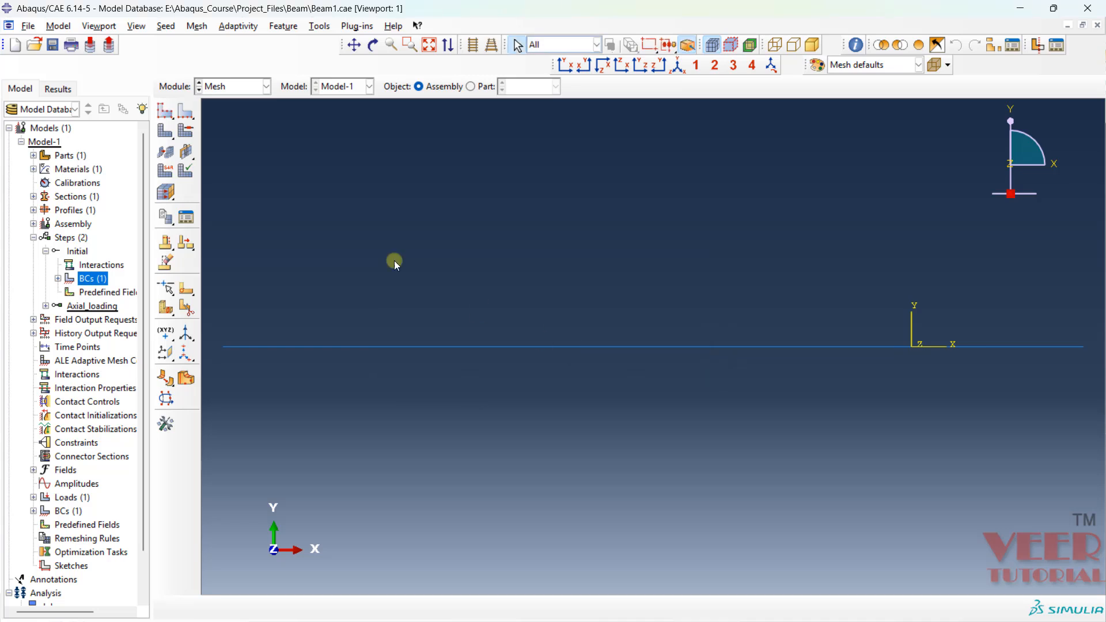
# - Switch to the Assembly module and make the beam-1 instance independent
pyautogui.click(225, 88)
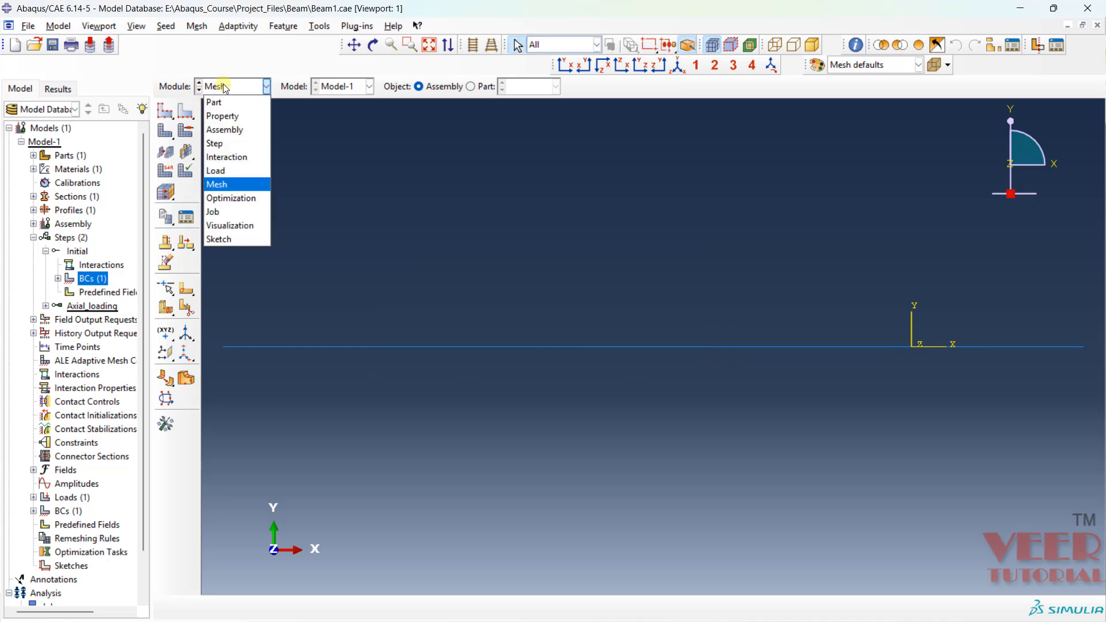
pyautogui.click(229, 130)
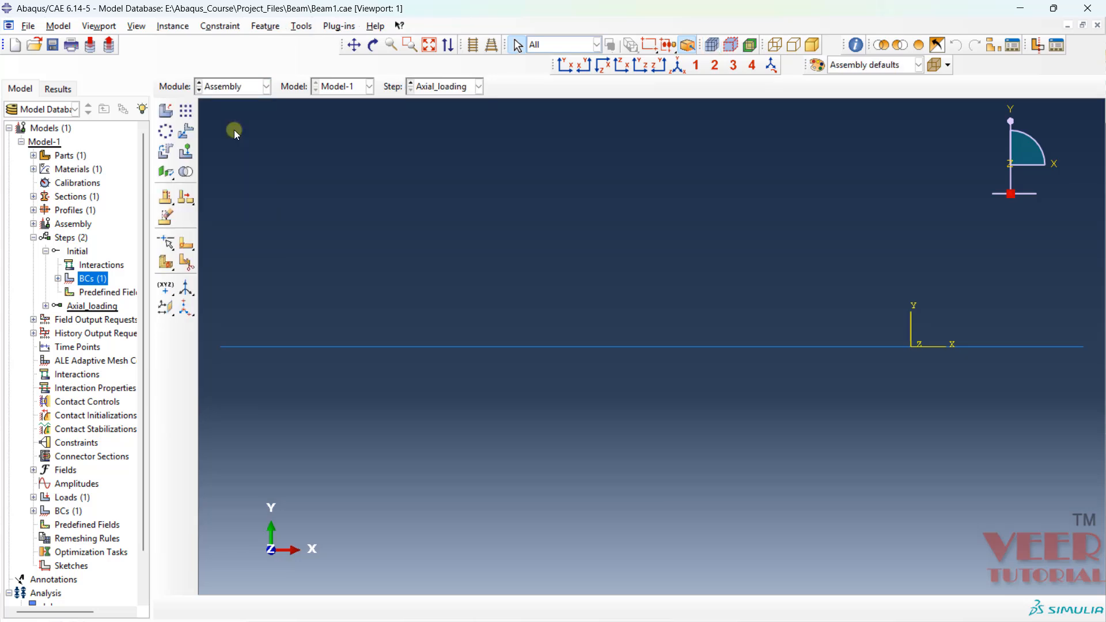
pyautogui.click(79, 225)
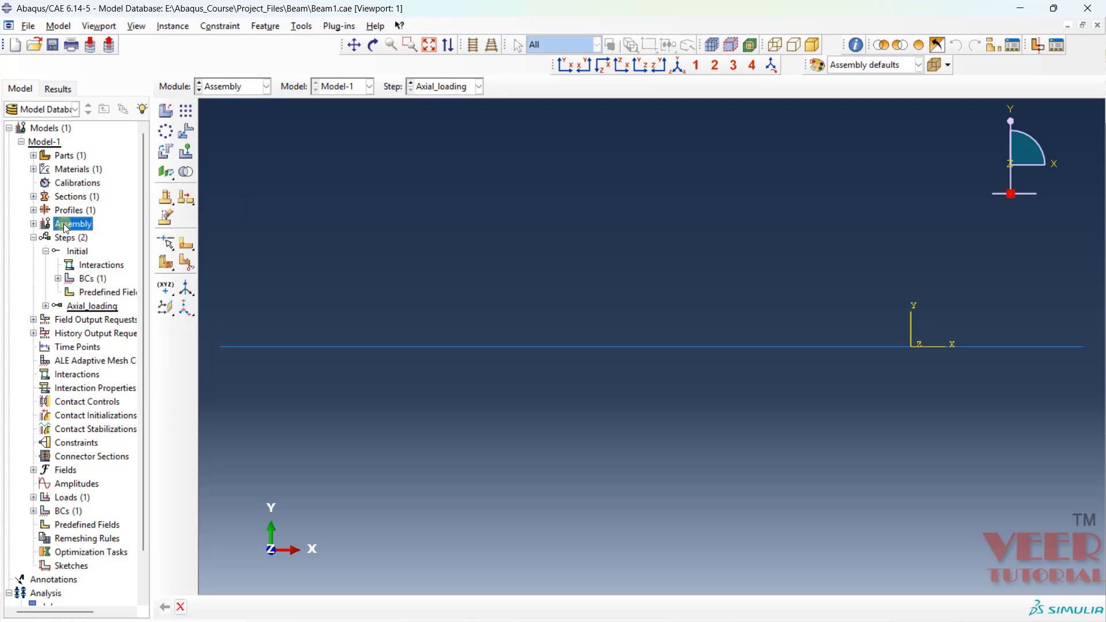
pyautogui.click(33, 224)
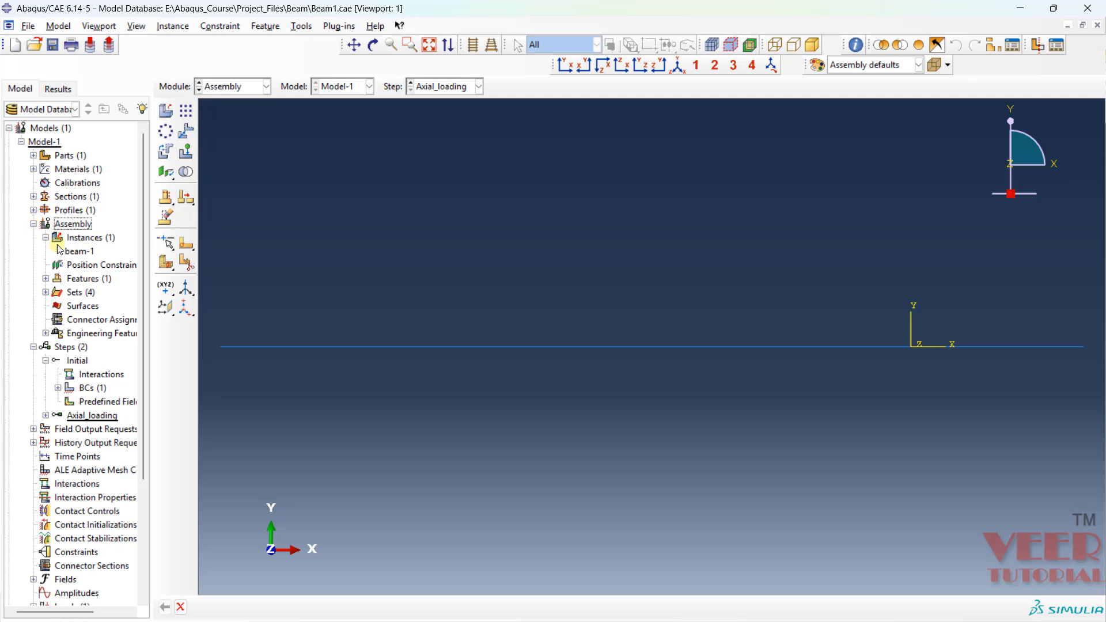
pyautogui.click(83, 254)
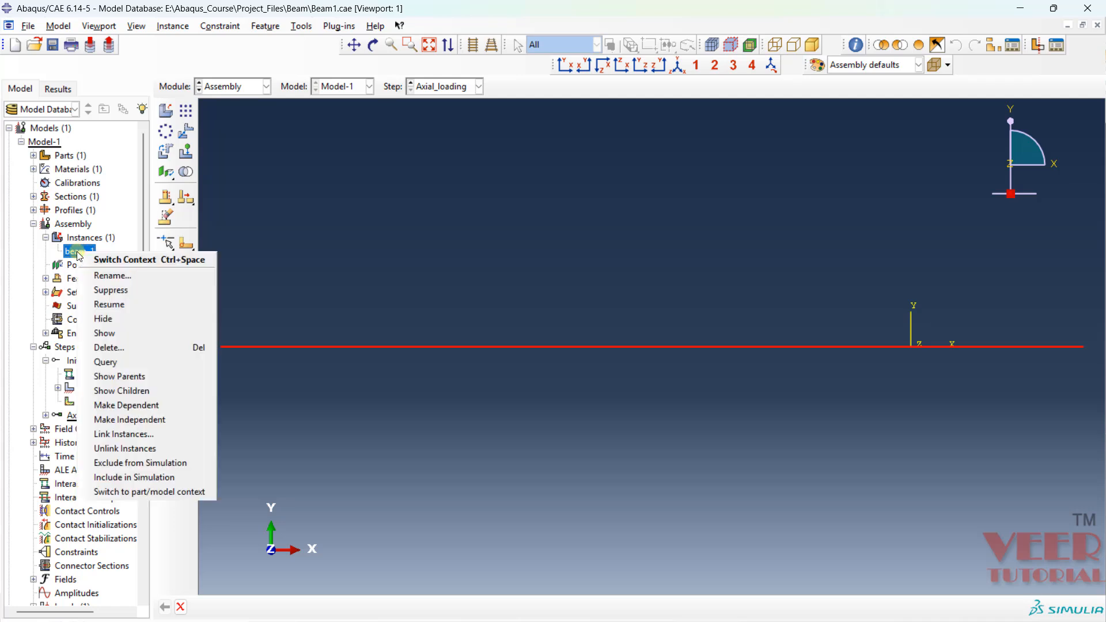
pyautogui.rightClick(80, 257)
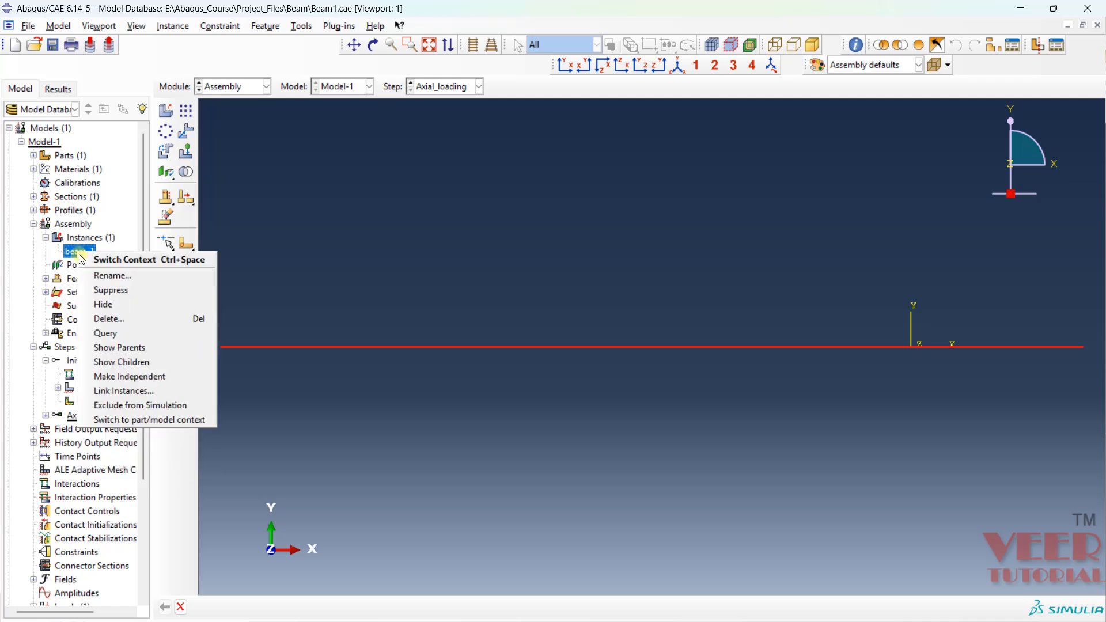
pyautogui.click(130, 377)
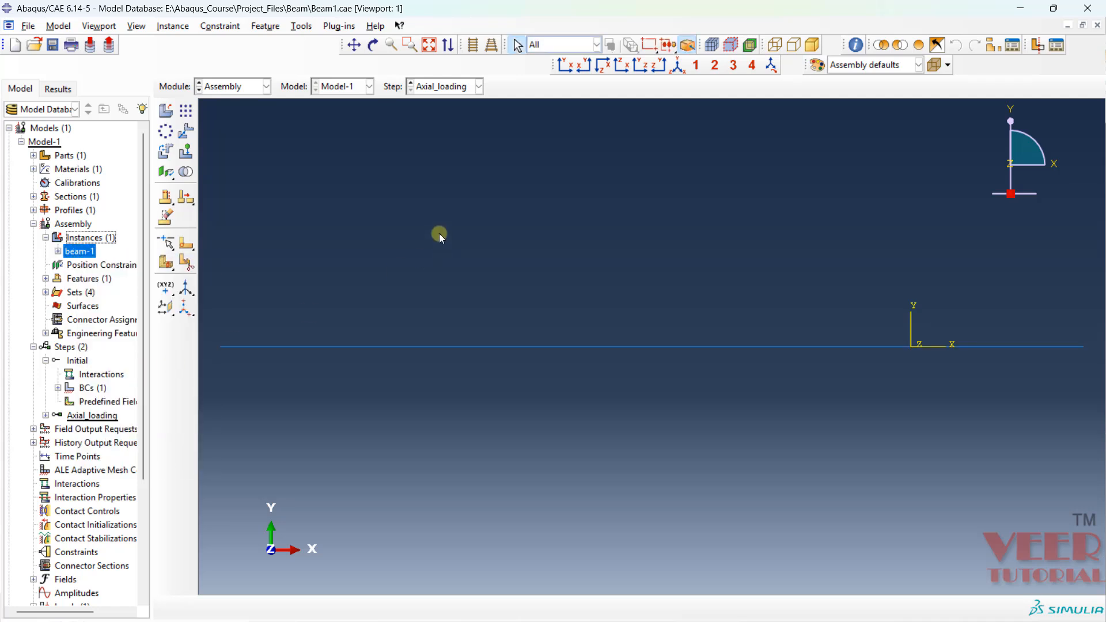
# - Review the applied boundary condition and load in the Load module and the analysis steps in the Step Manager
pyautogui.click(265, 86)
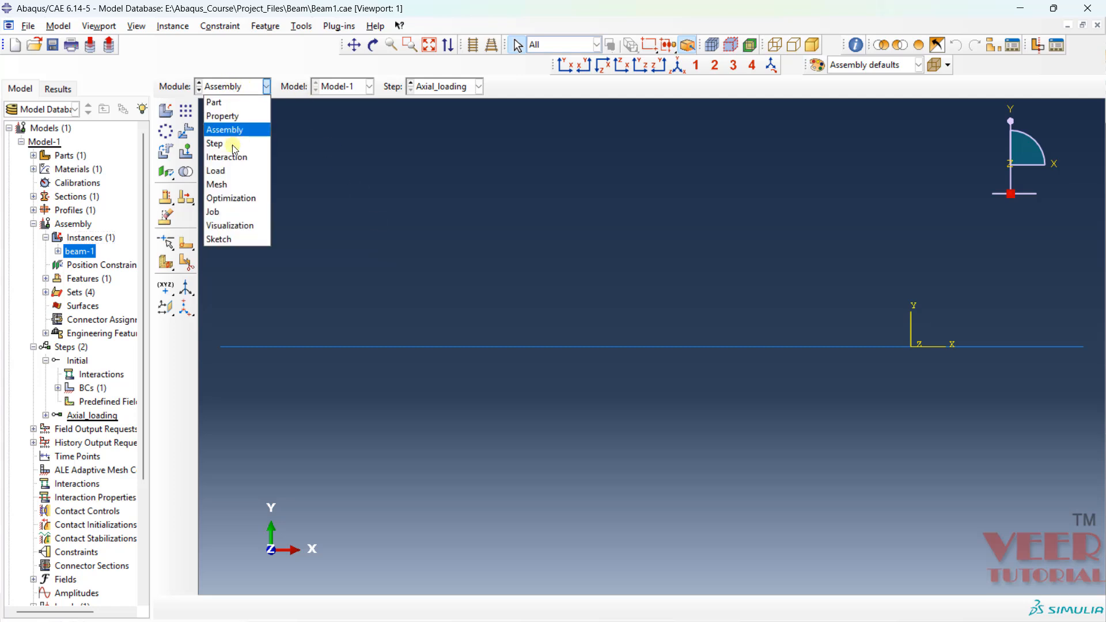
pyautogui.click(227, 172)
pyautogui.click(266, 87)
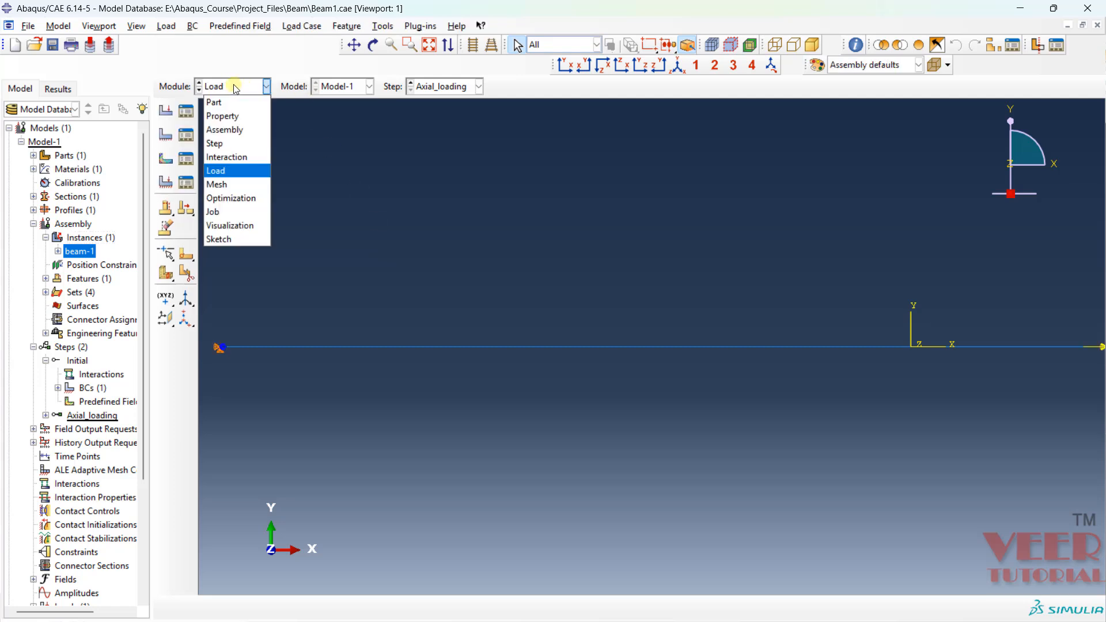
pyautogui.click(222, 144)
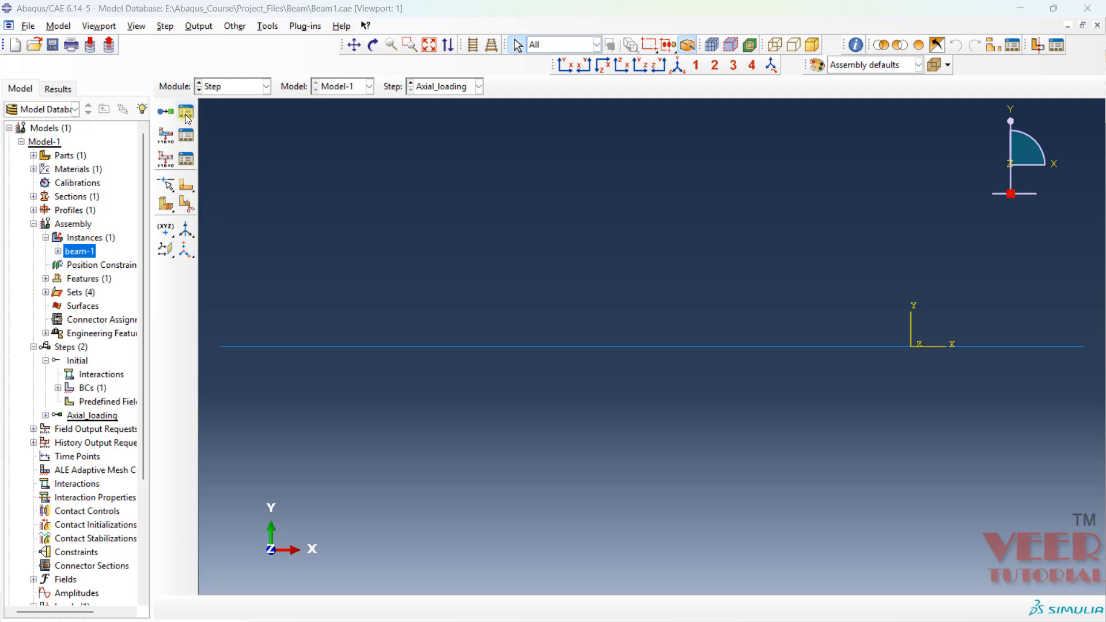
pyautogui.click(185, 112)
pyautogui.click(545, 313)
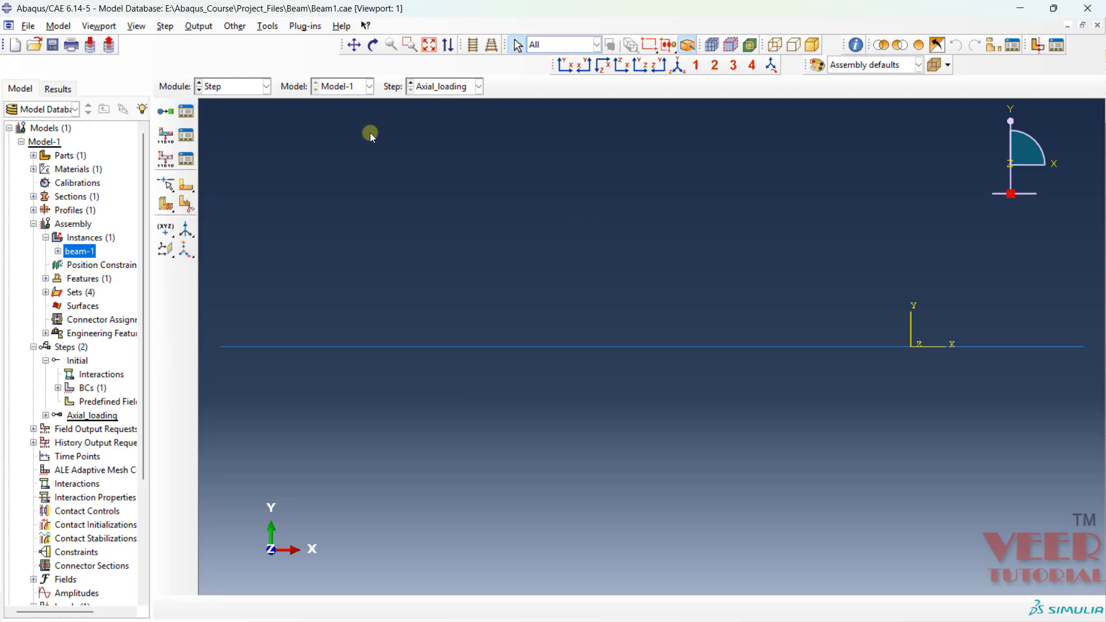
# - Switch to the Mesh module and seed the beam part instance with an approximate global size of 10
pyautogui.click(215, 87)
pyautogui.click(232, 183)
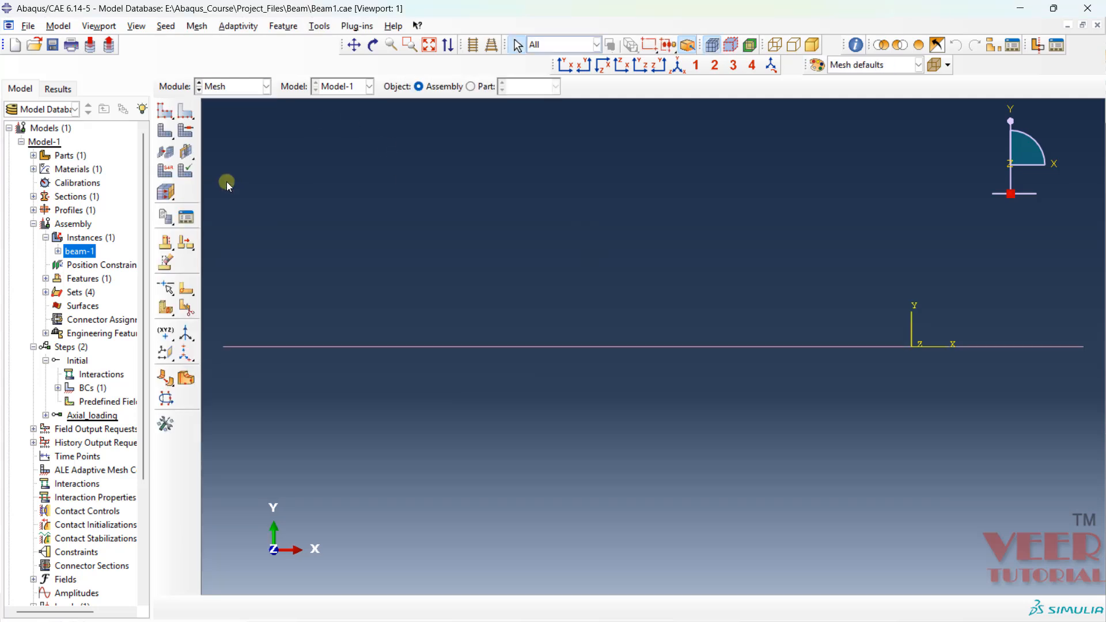
pyautogui.click(165, 110)
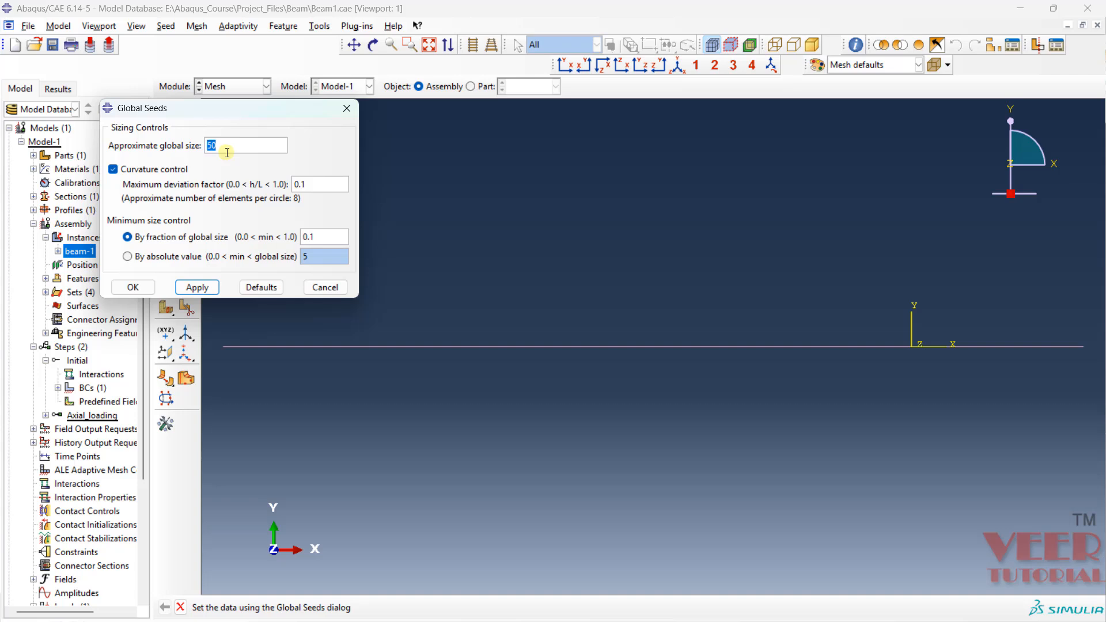
pyautogui.write('10')
pyautogui.click(144, 286)
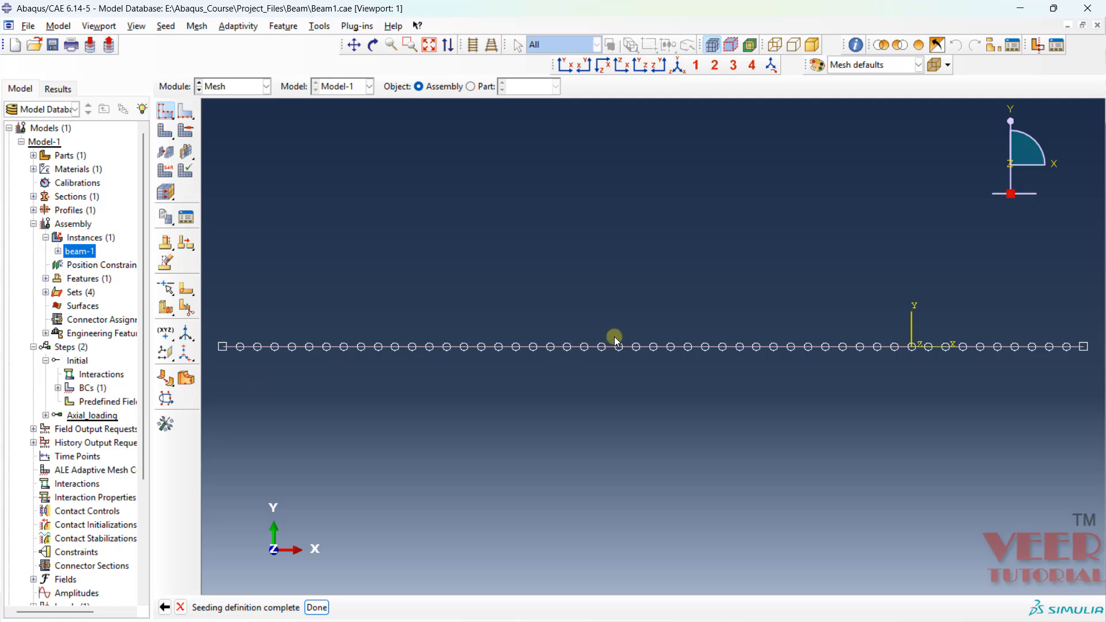
pyautogui.click(316, 607)
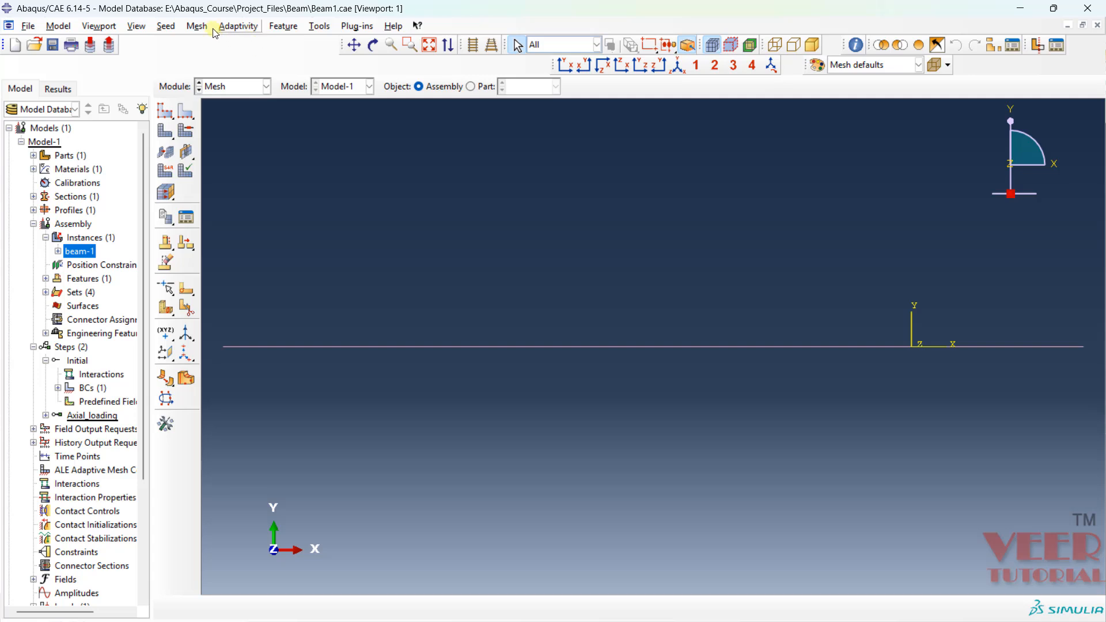
# - Assign the Standard linear Beam element type with shear-flexible formulation to the beam line and mesh the part instance
pyautogui.click(198, 26)
pyautogui.click(245, 73)
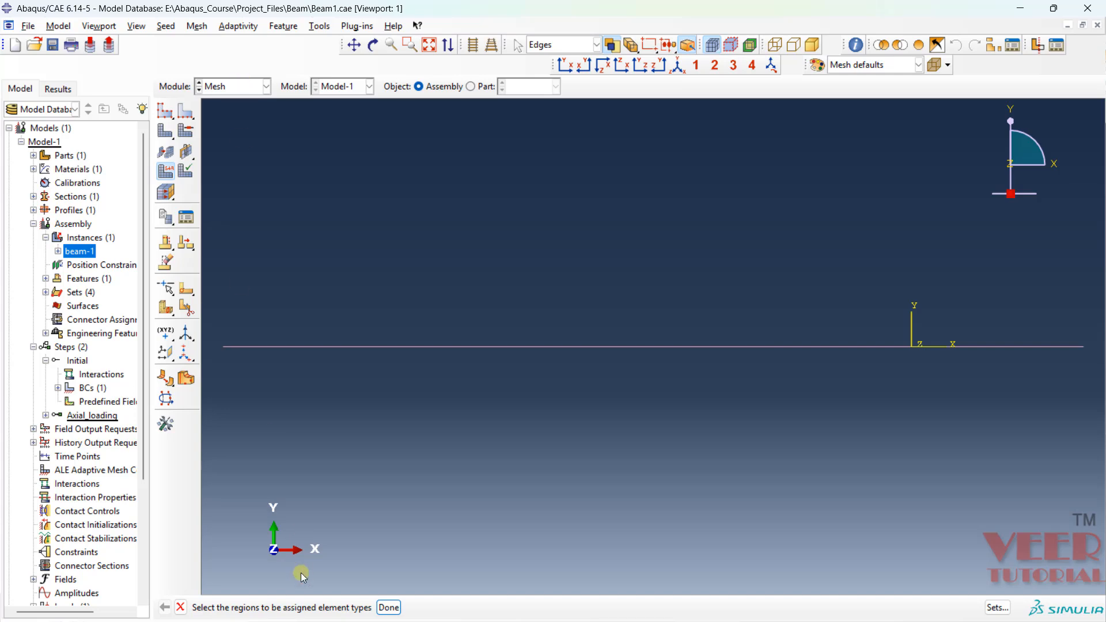
pyautogui.click(431, 348)
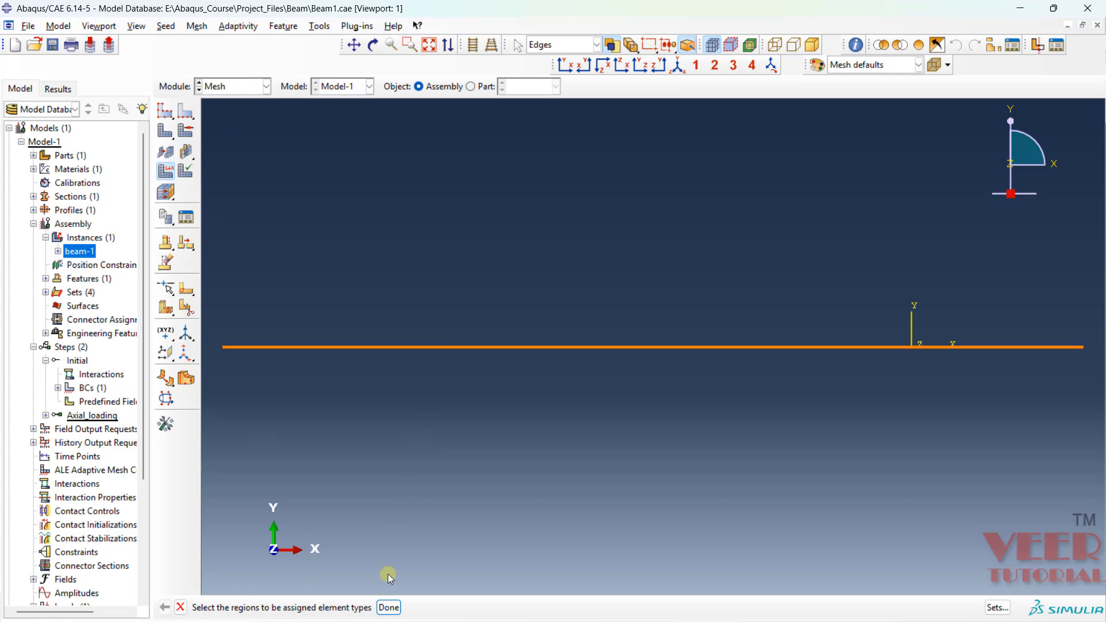
pyautogui.click(389, 608)
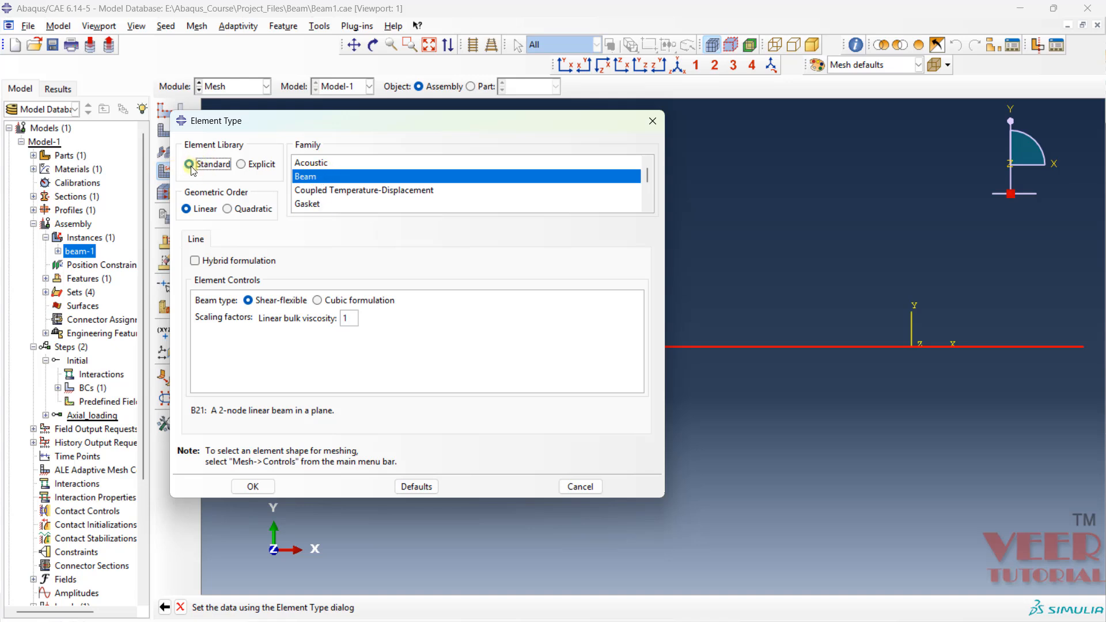
pyautogui.click(253, 487)
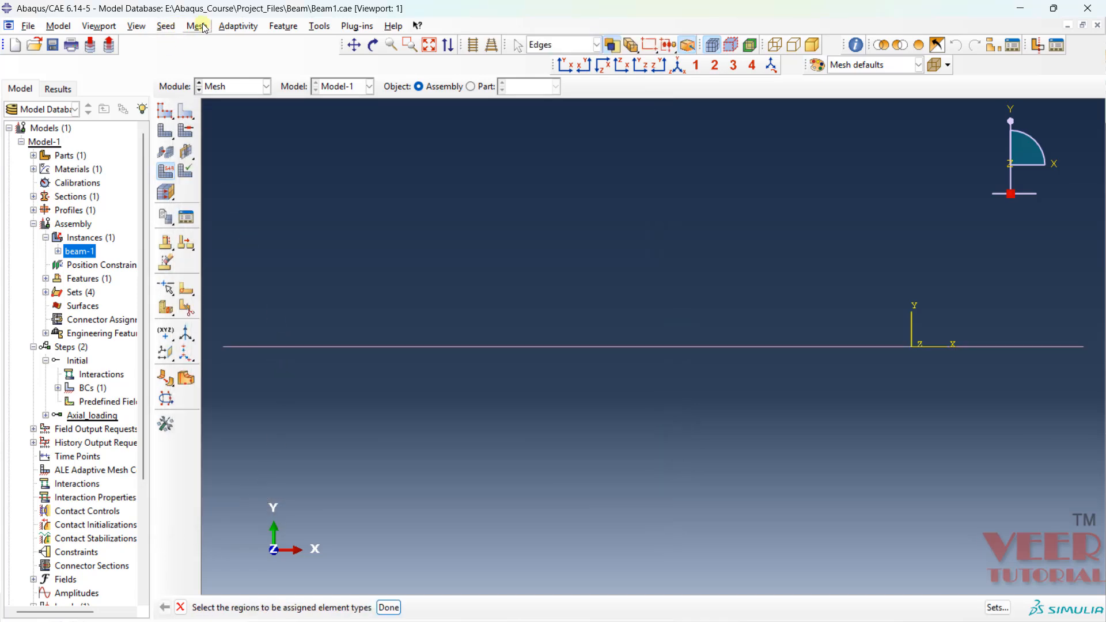
pyautogui.click(164, 136)
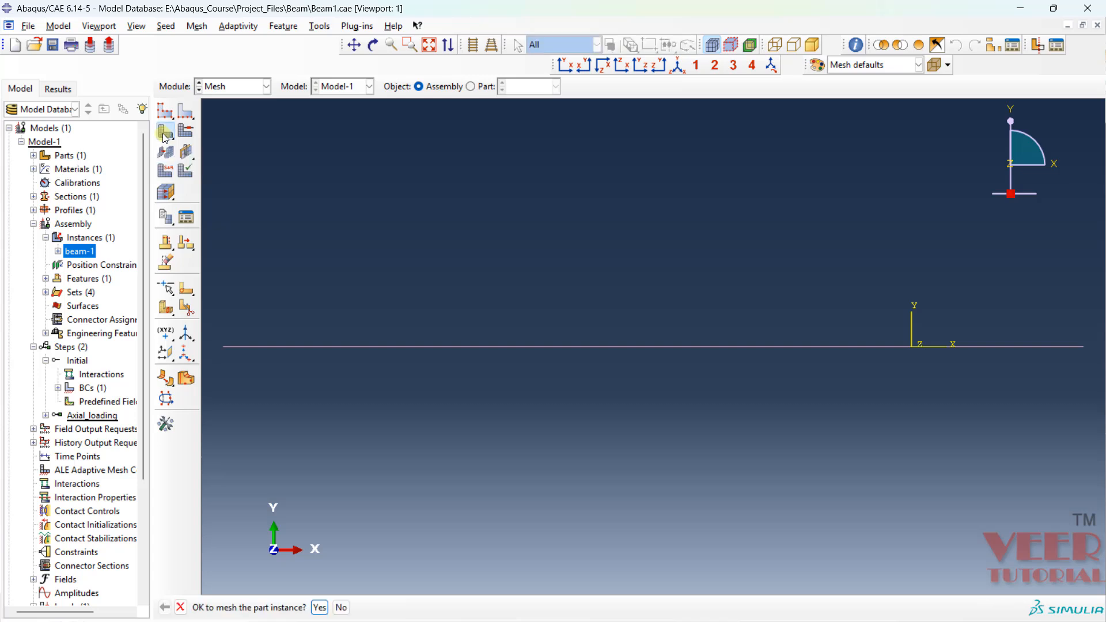
pyautogui.click(320, 608)
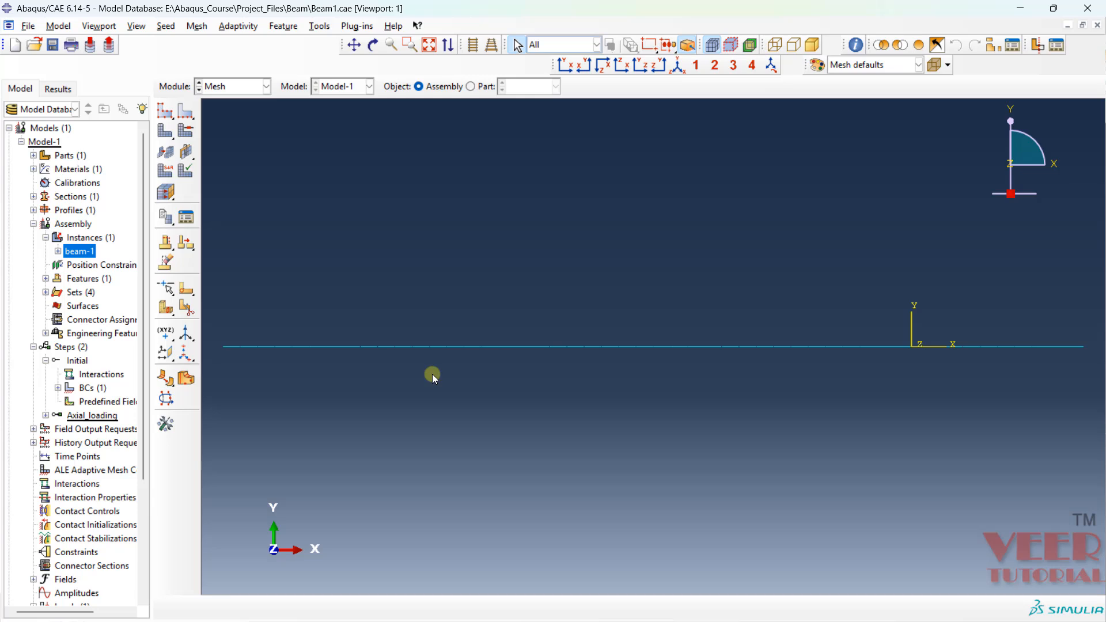
# - Switch to the Job module and create a job named Job_beam from Model-1
pyautogui.click(251, 92)
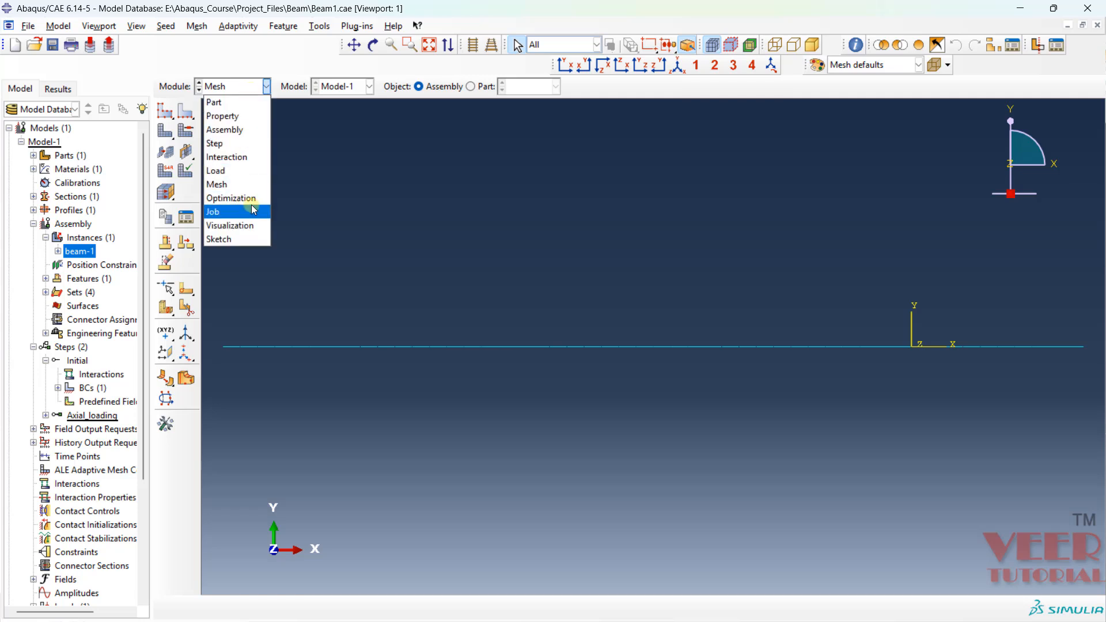
pyautogui.click(220, 213)
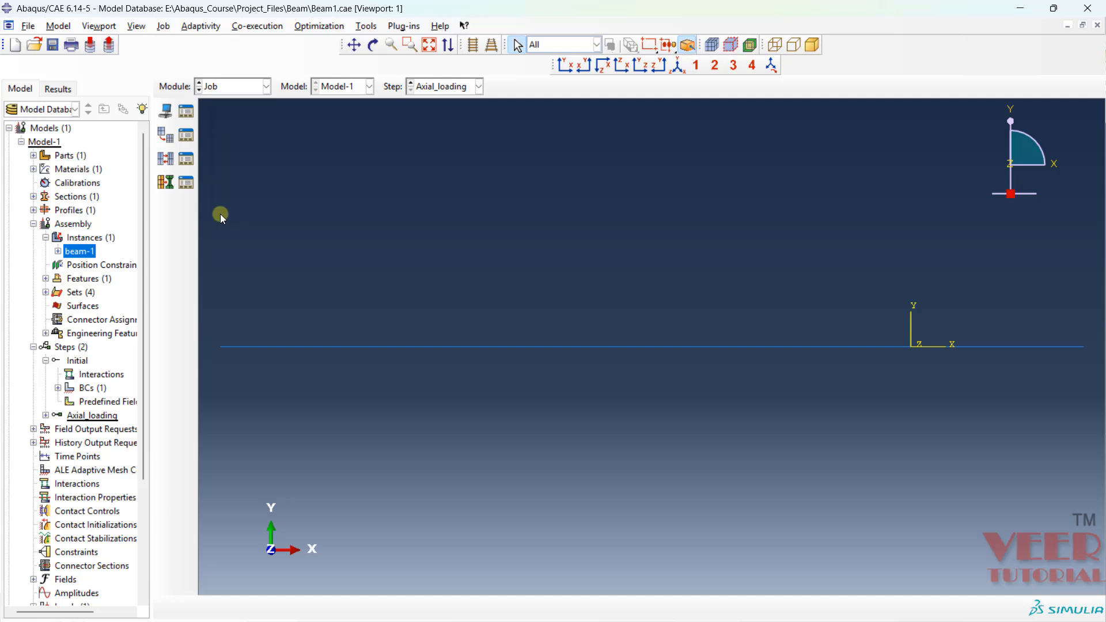
pyautogui.click(166, 114)
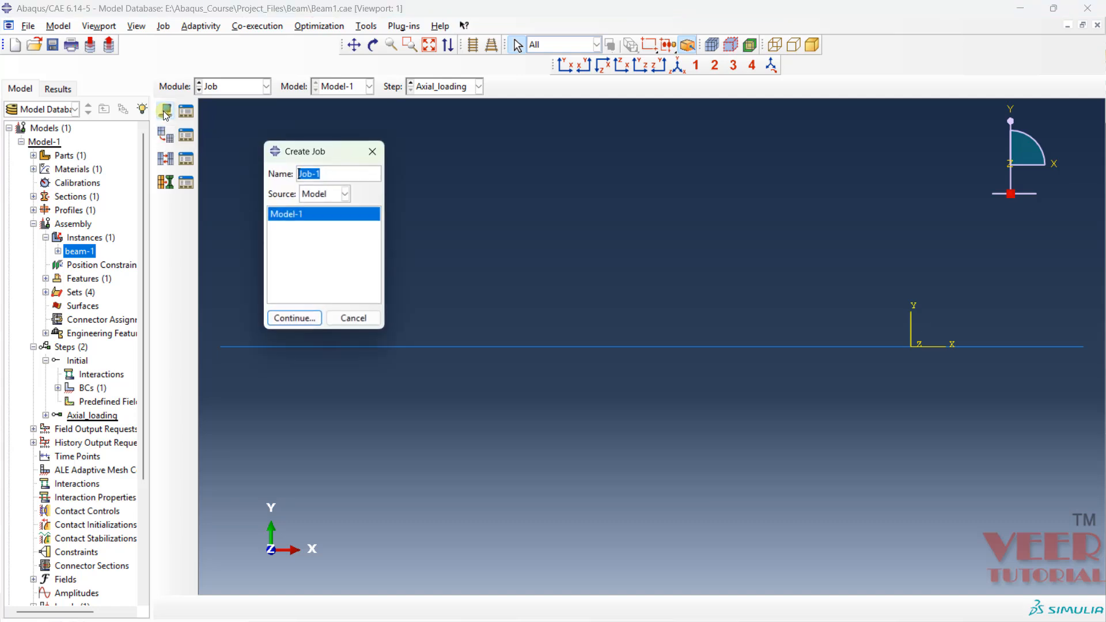
pyautogui.click(333, 169)
pyautogui.press('BackSpace')
pyautogui.press('BackSpace')
pyautogui.press('BackSpace')
pyautogui.press('BackSpace')
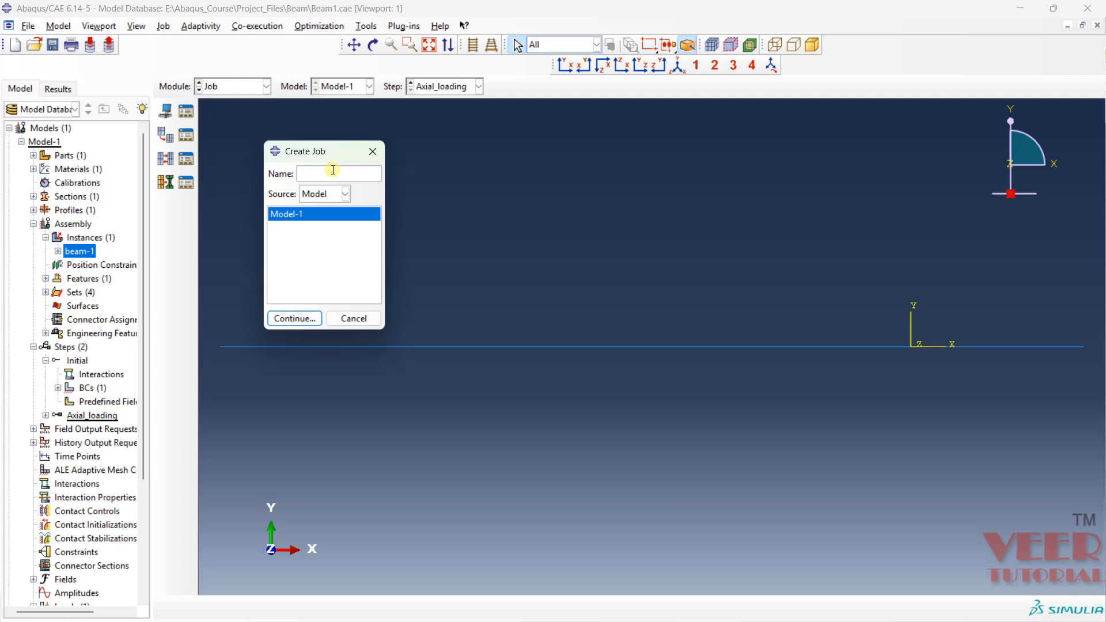
pyautogui.write('Job_beam')
pyautogui.click(292, 320)
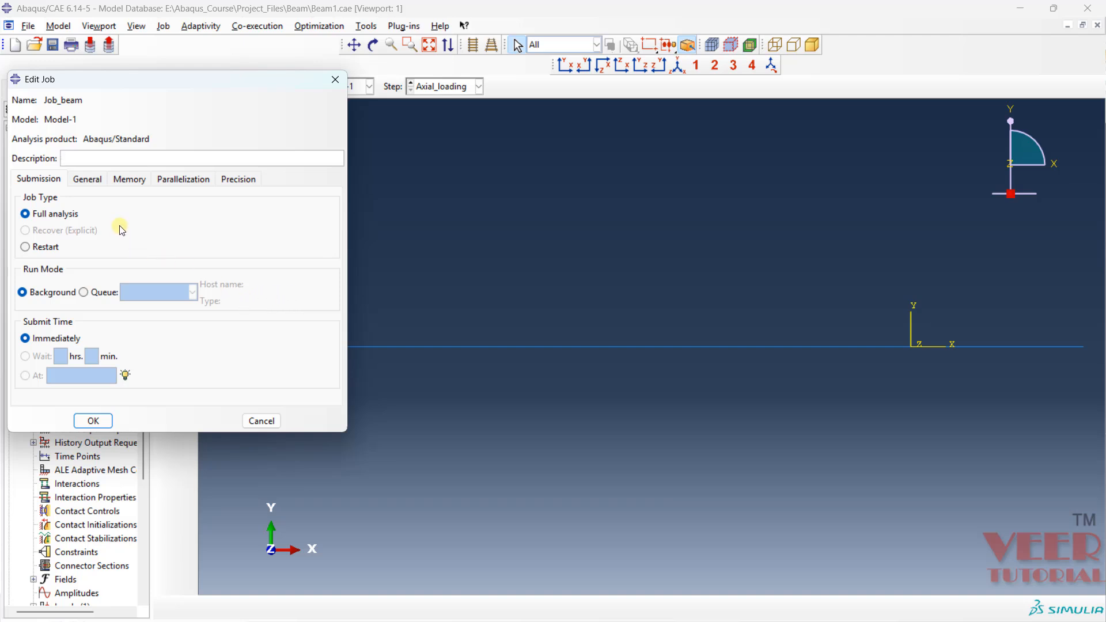
# - Review the General, Memory and Parallelization settings of Job_beam and accept the default full analysis settings
pyautogui.click(84, 180)
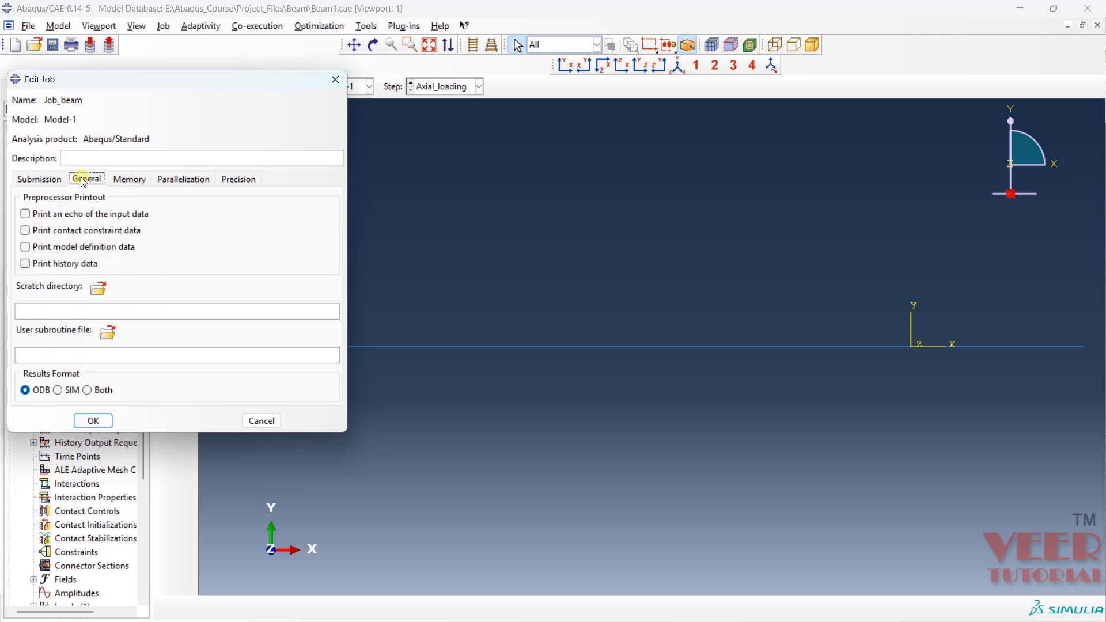
pyautogui.click(129, 178)
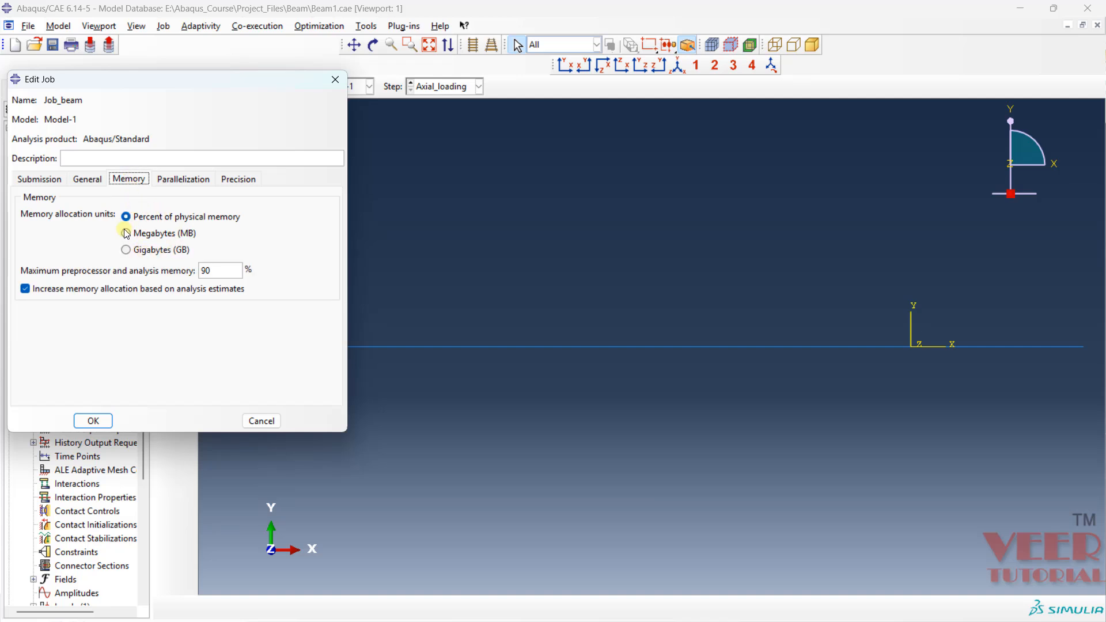
pyautogui.click(197, 180)
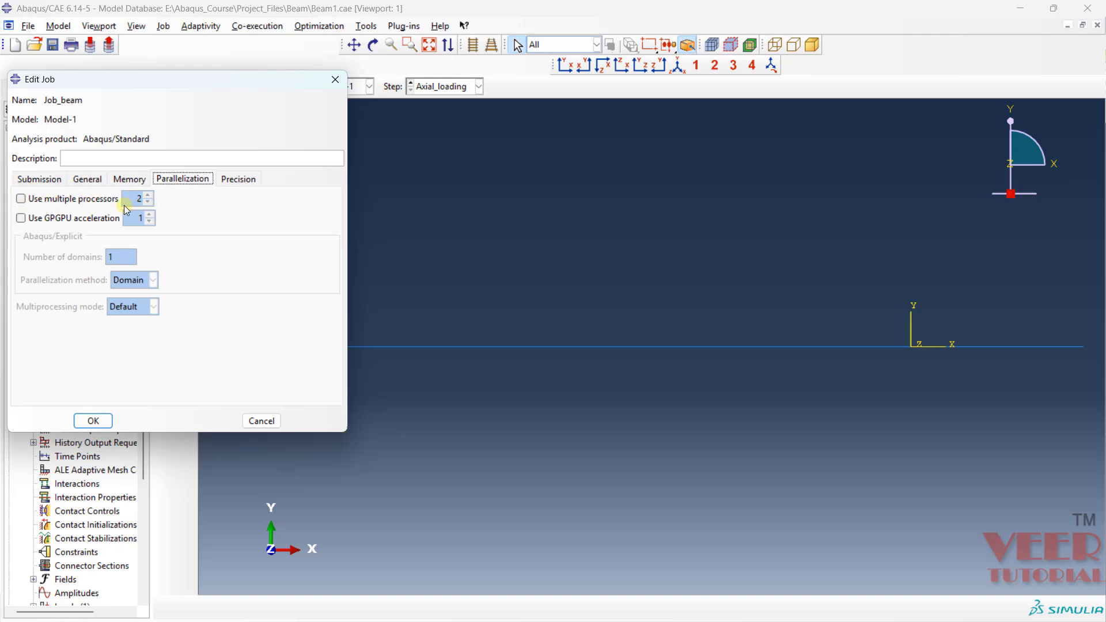
pyautogui.click(93, 421)
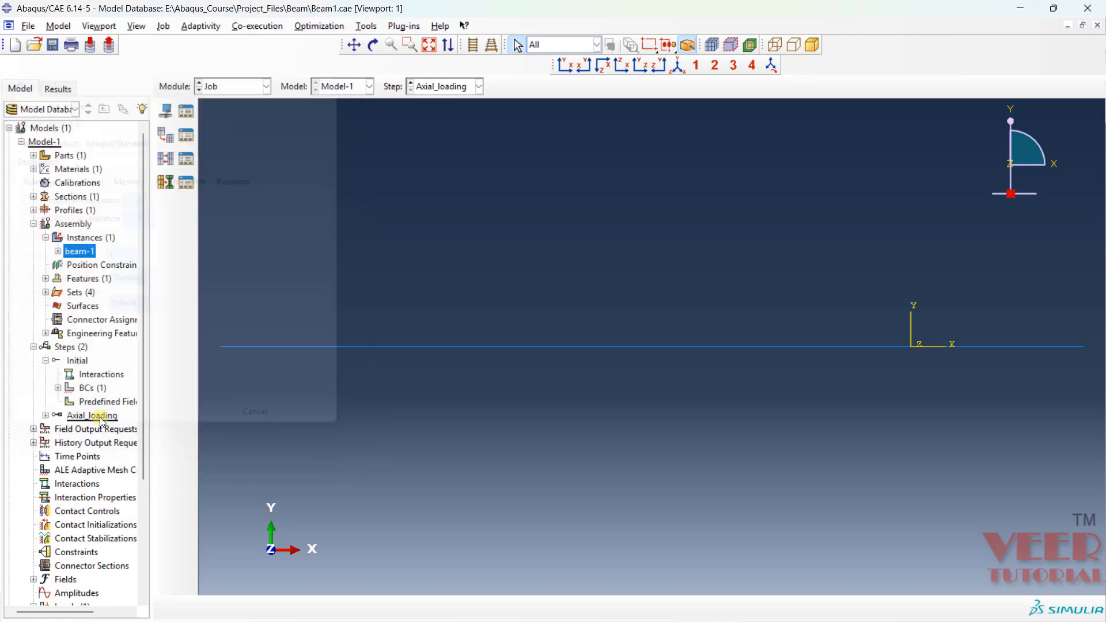
# - Run a data check on Job_beam from the Job Manager and check its status
pyautogui.click(187, 118)
pyautogui.click(59, 189)
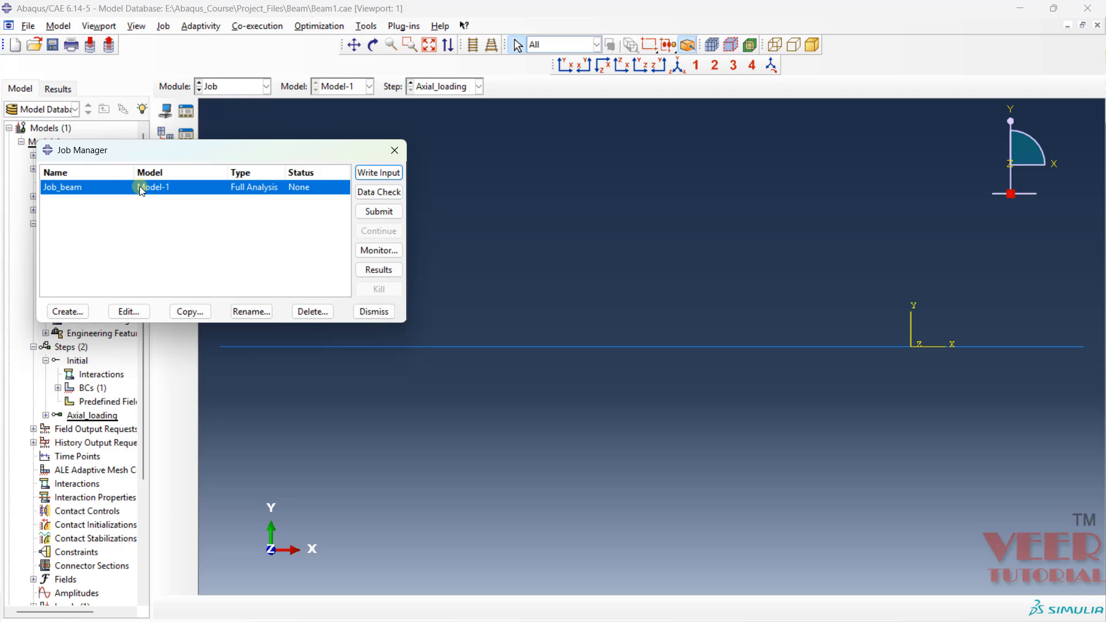
pyautogui.click(383, 195)
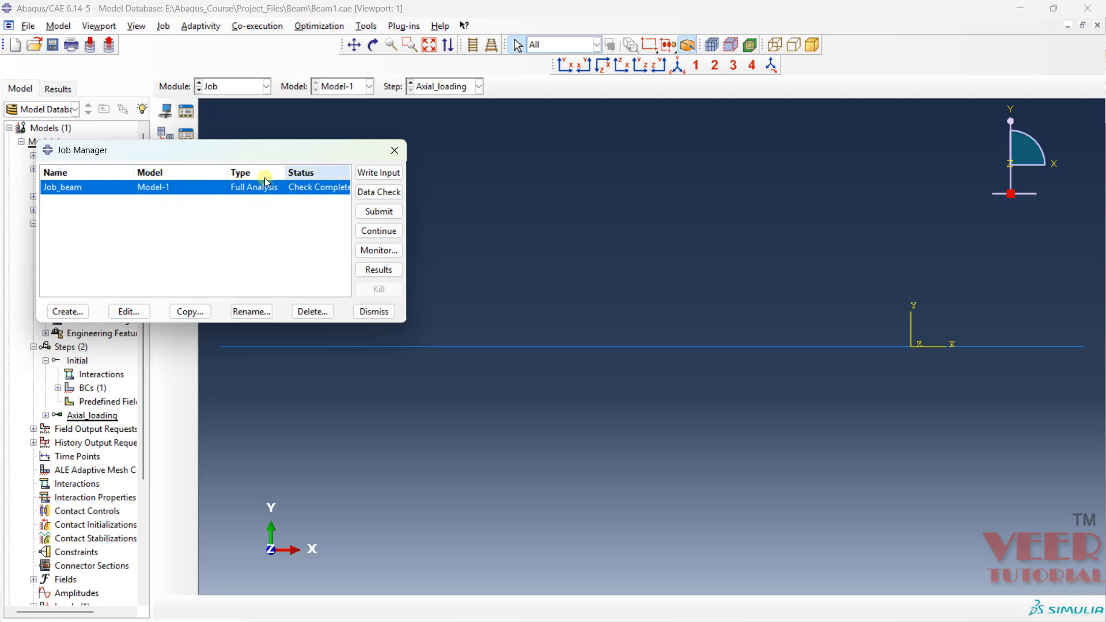
pyautogui.click(293, 187)
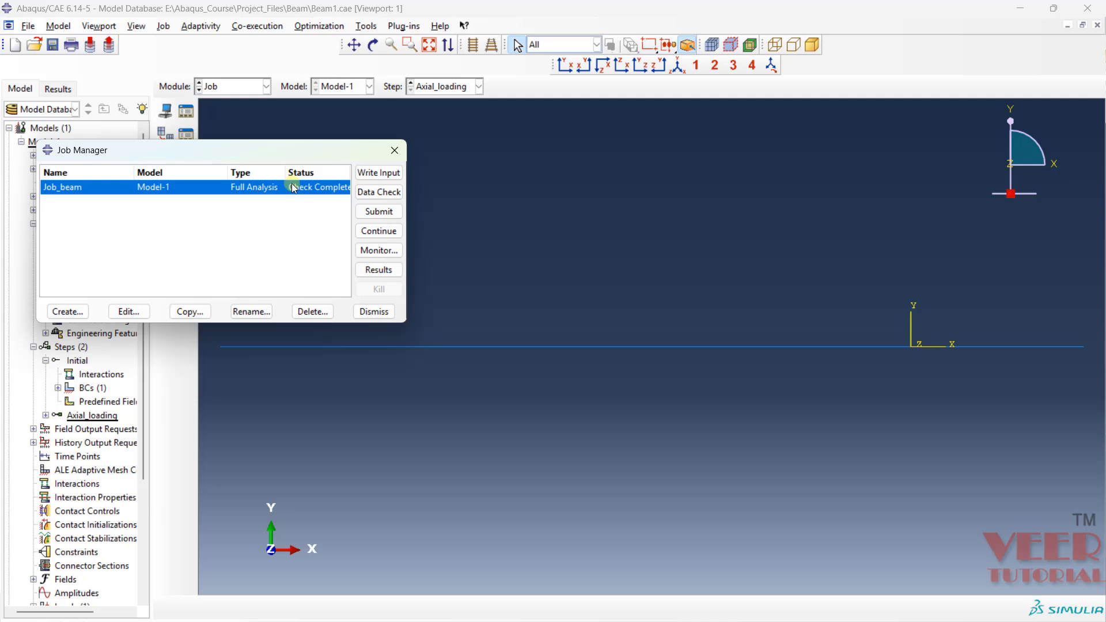
# - Submit Job_beam for analysis, overwriting the existing job files, and close the Job Manager once the run ends
pyautogui.click(387, 213)
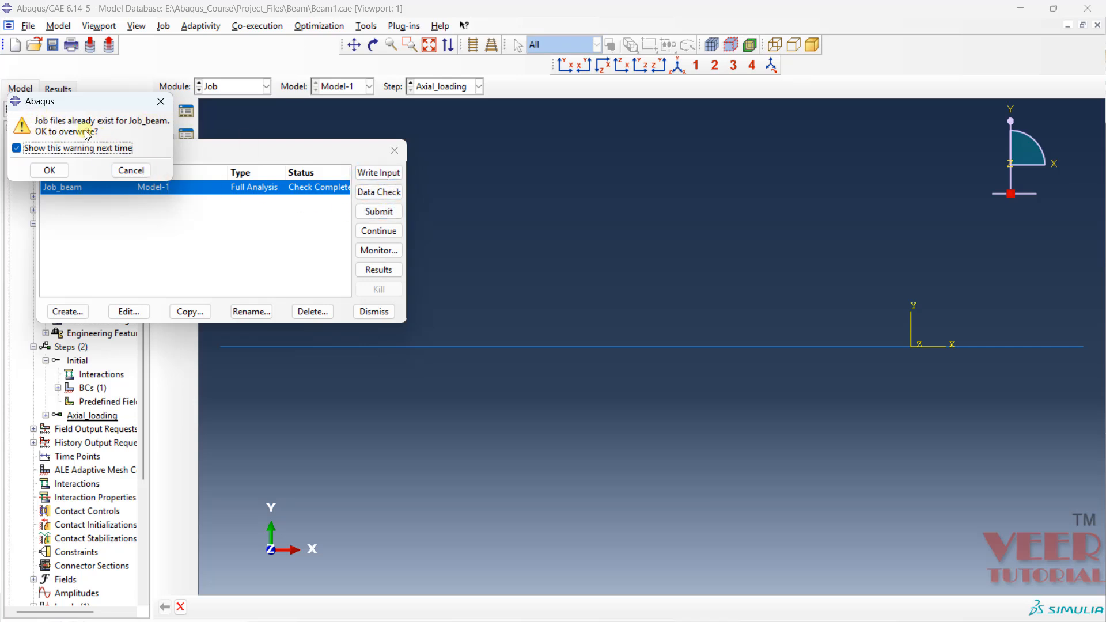
pyautogui.click(49, 171)
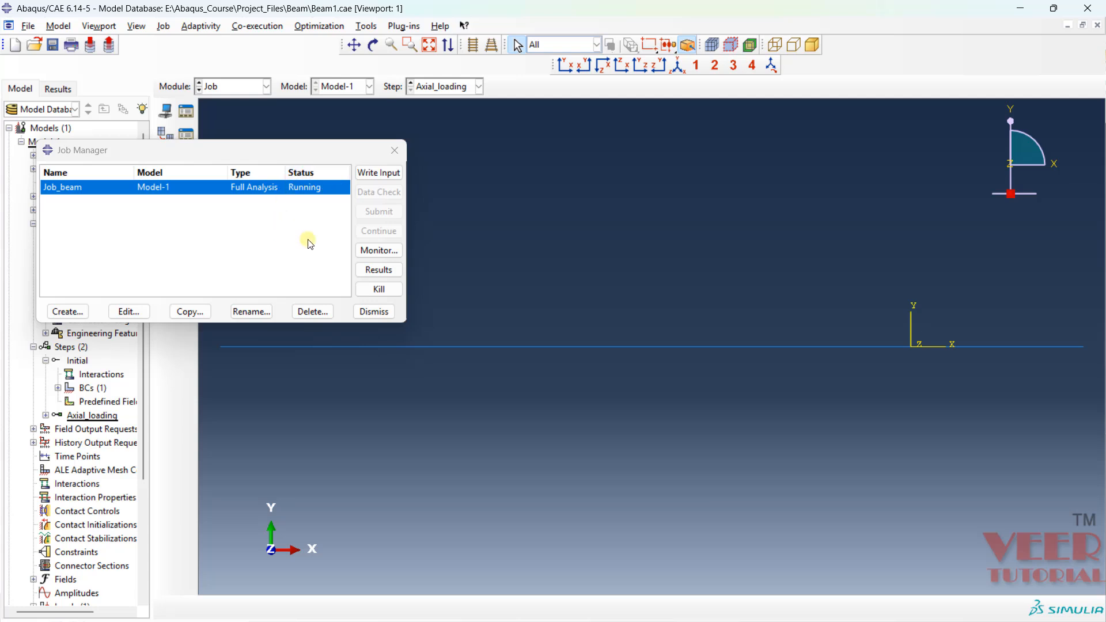
pyautogui.click(369, 313)
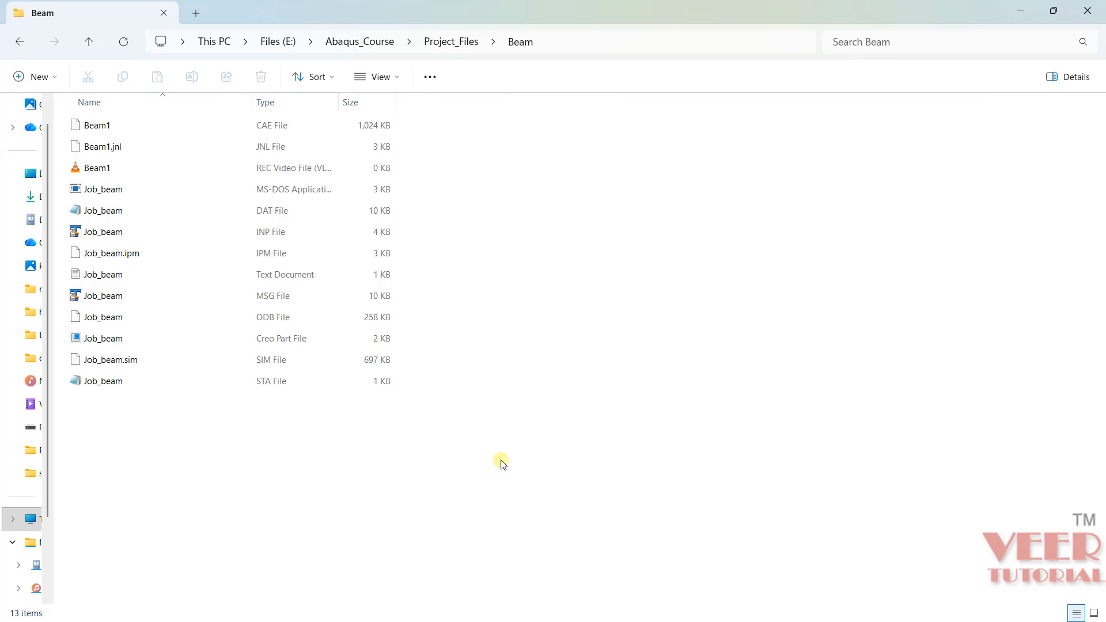
# - Switch to File Explorer and examine the CAE, INP, MSG and ODB files in the Beam project folder
pyautogui.click(141, 129)
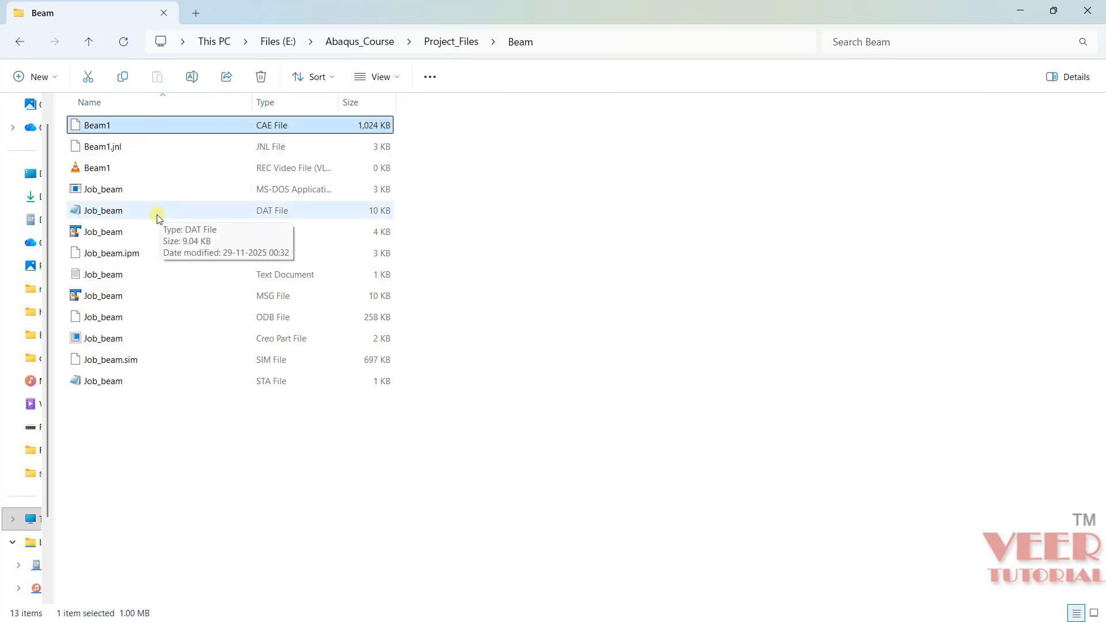
pyautogui.click(128, 231)
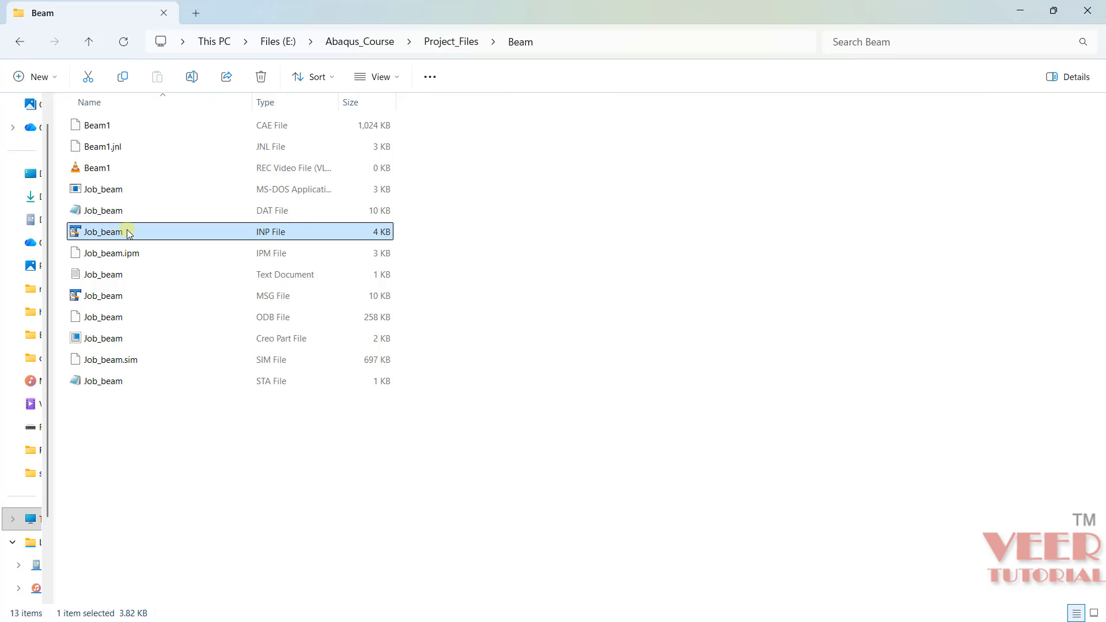
pyautogui.click(207, 299)
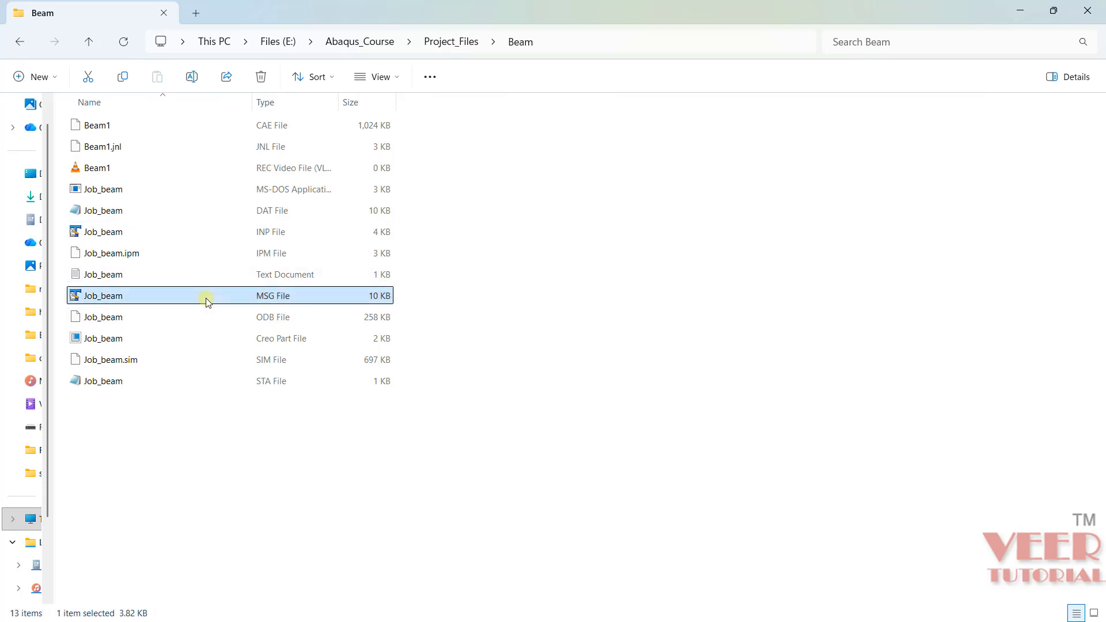
pyautogui.click(129, 317)
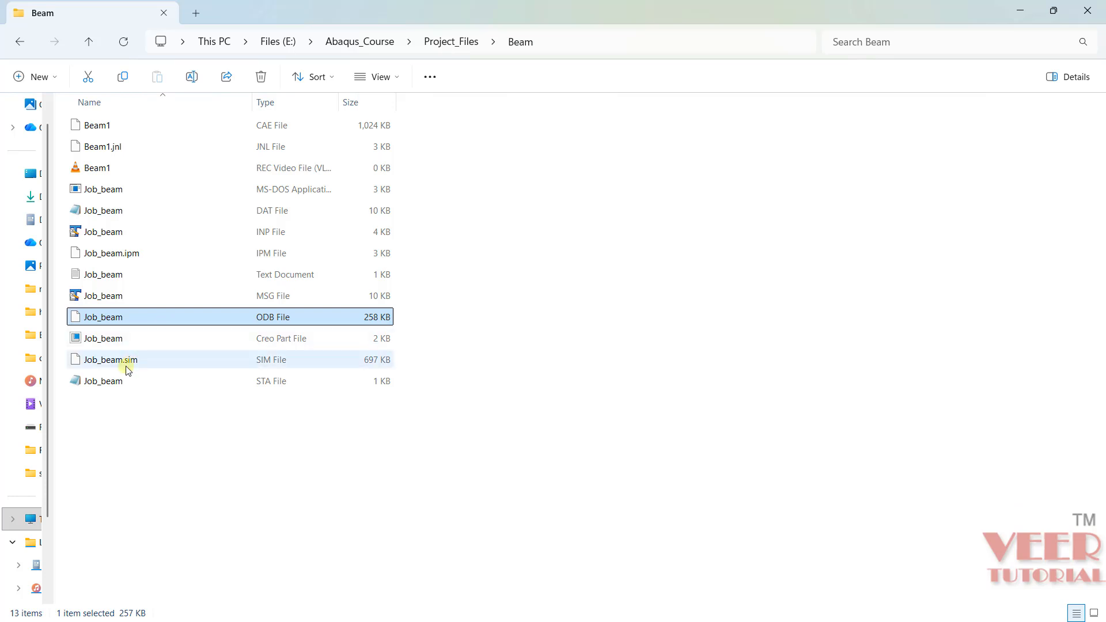
# - Open the Job_beam STA file, highlight the final analysis status line, and close the file
pyautogui.click(261, 383)
pyautogui.doubleClick(261, 382)
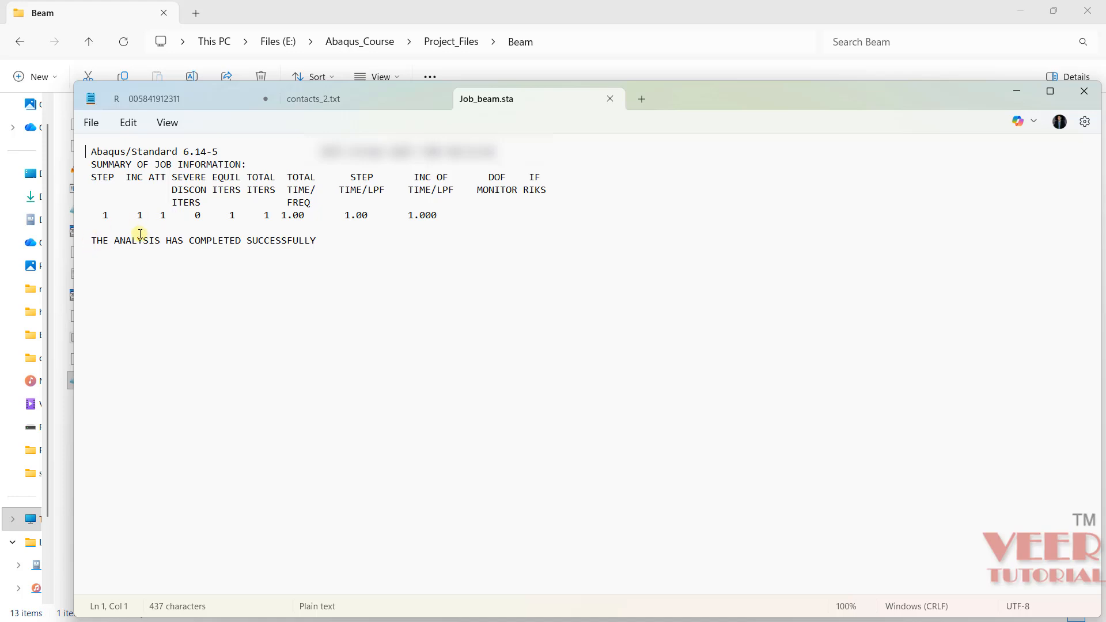
pyautogui.click(91, 240)
pyautogui.moveTo(113, 236); pyautogui.dragTo(369, 262)
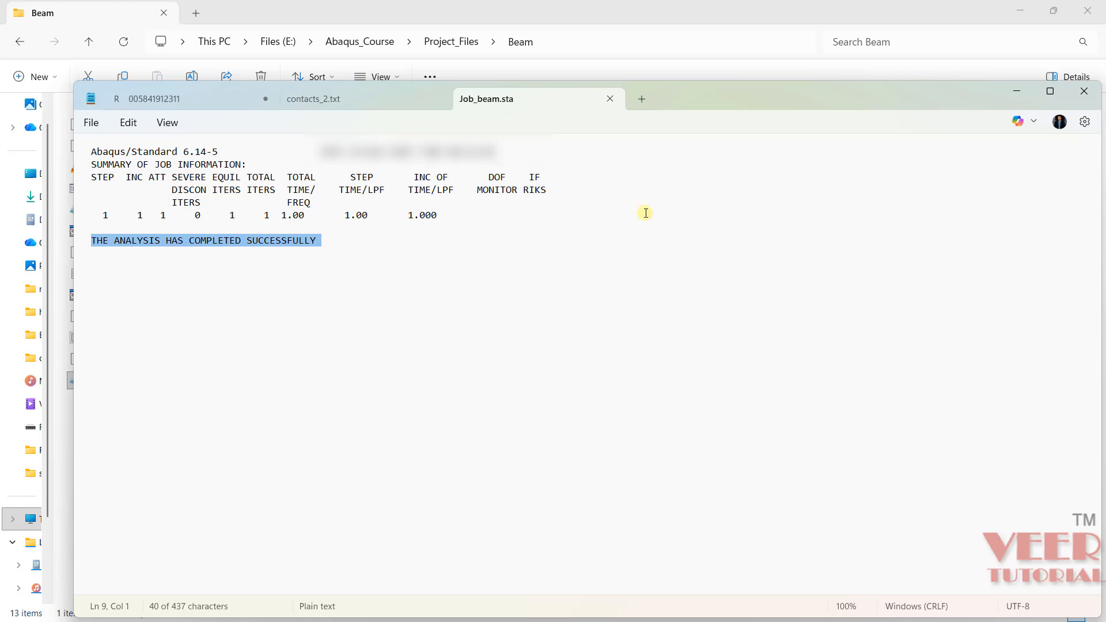
pyautogui.click(1085, 91)
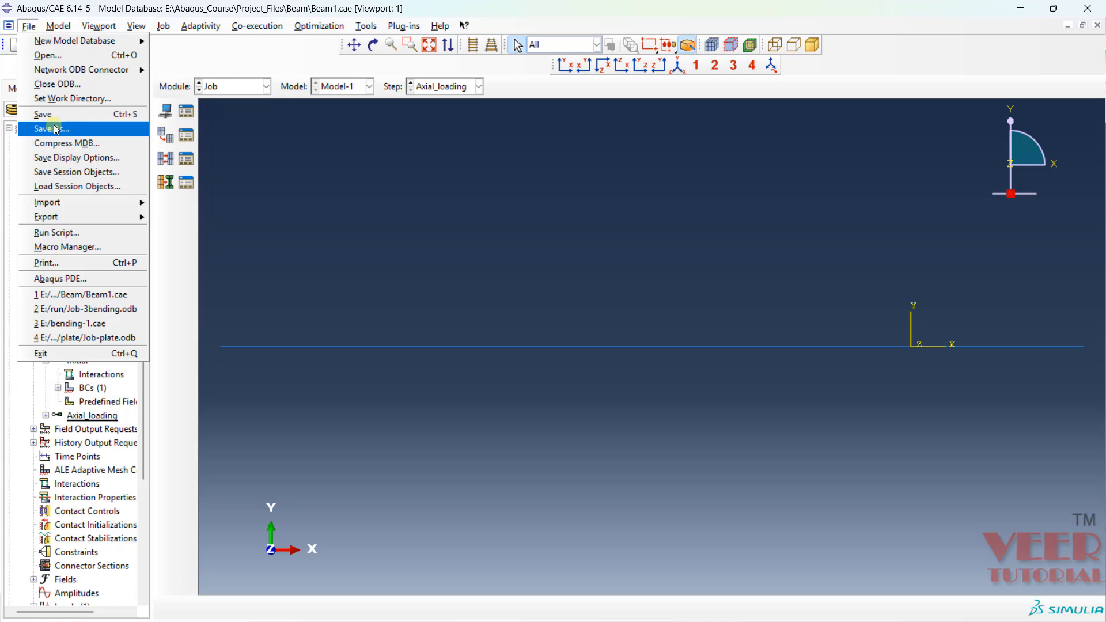
# - Return to Abaqus/CAE and save the model database under the new name Beam2 in the Beam folder
pyautogui.click(56, 129)
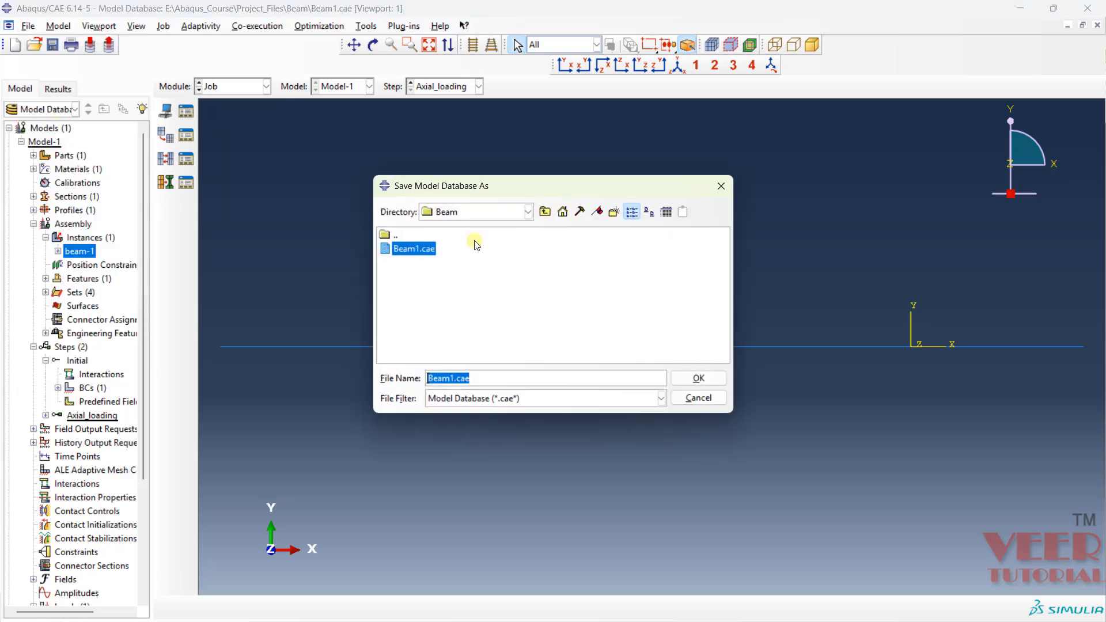
pyautogui.click(481, 382)
pyautogui.press('BackSpace')
pyautogui.press('BackSpace')
pyautogui.press('BackSpace')
pyautogui.press('BackSpace')
pyautogui.press('BackSpace')
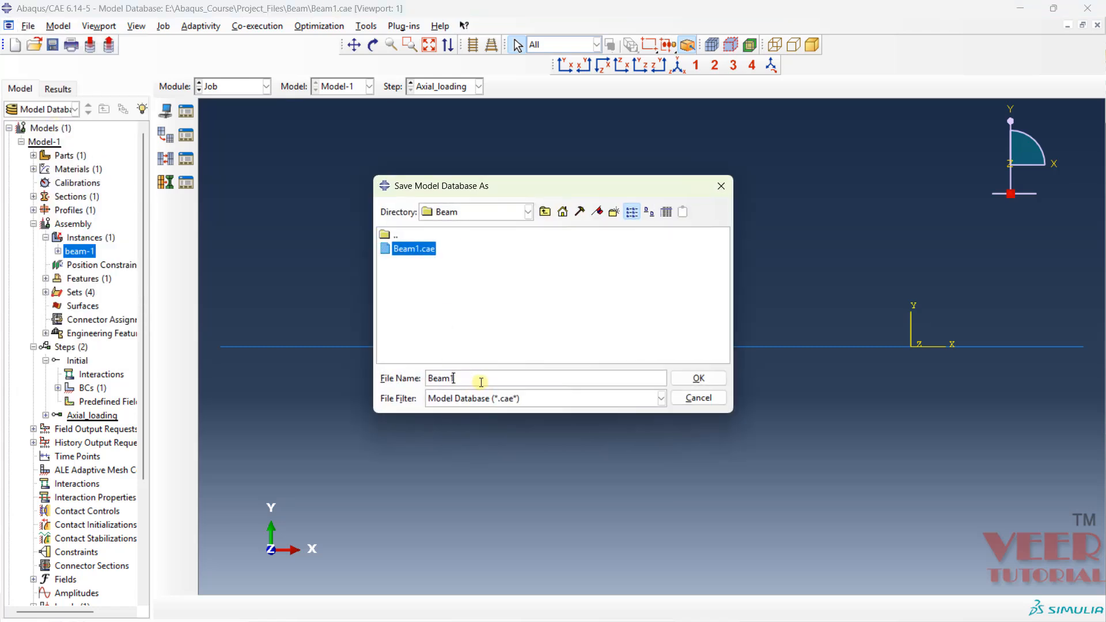
pyautogui.write('2')
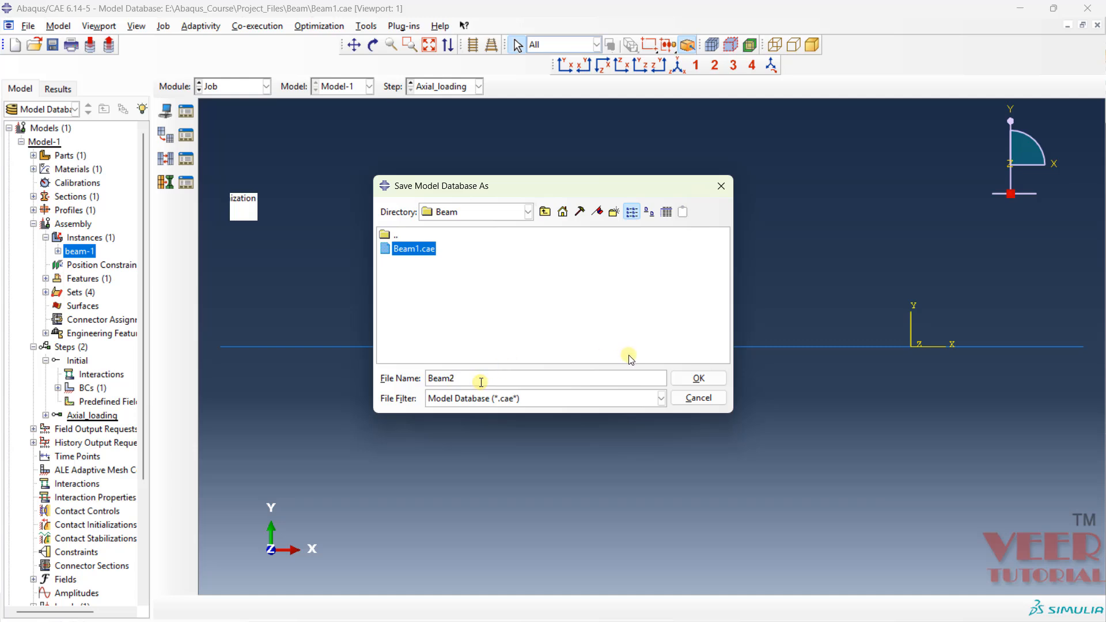
pyautogui.click(699, 379)
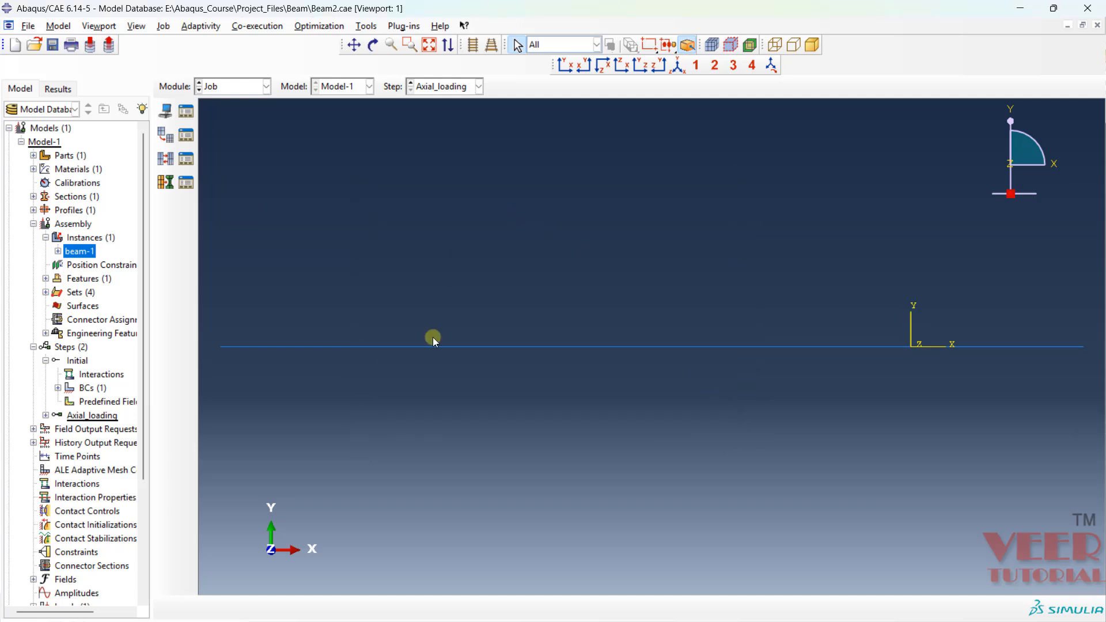